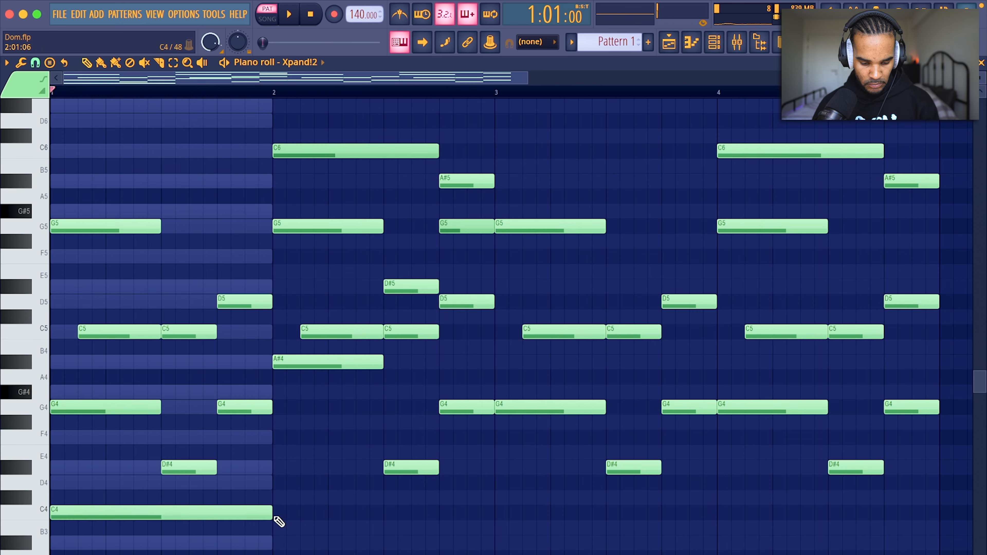
Add a one-bar C4 note in bar 2 and duplicate both low C4 notes into bars 3 and 4
click(299, 513)
scroll(340, 425, down, 3)
drag(341, 425, 170, 424)
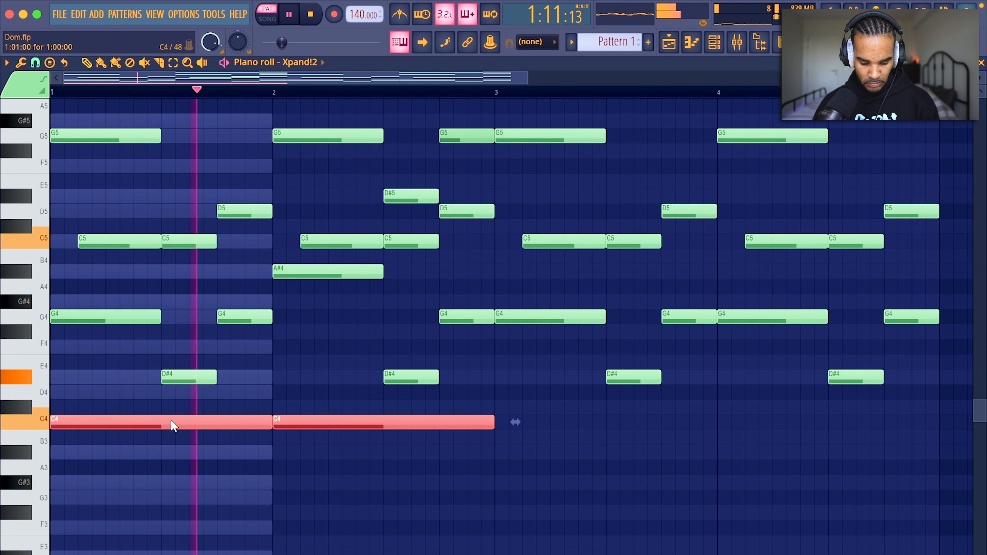
key(ctrl+b)
Lower the two copied bass notes in bars 3 and 4 to G#3
key(Down)
key(Down)
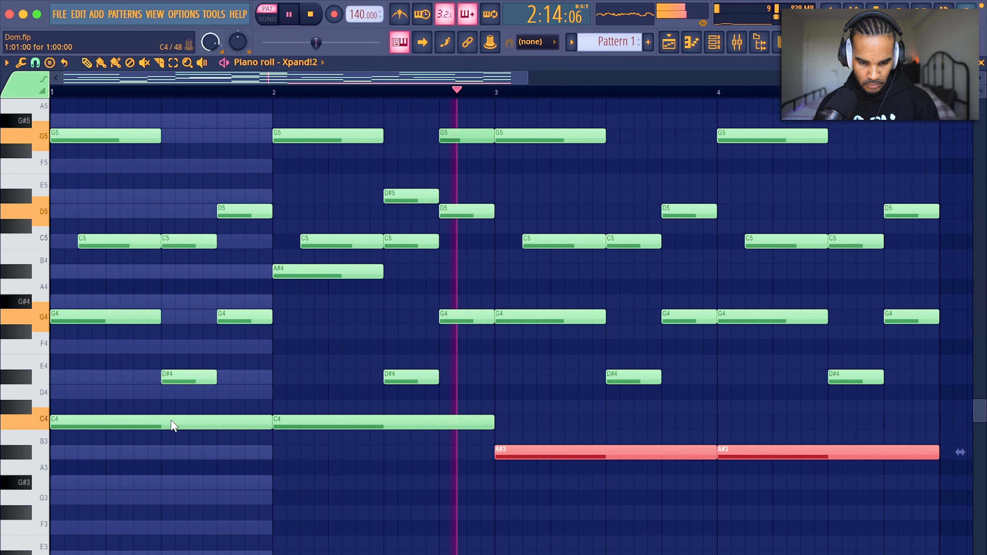
key(Down)
key(Down)
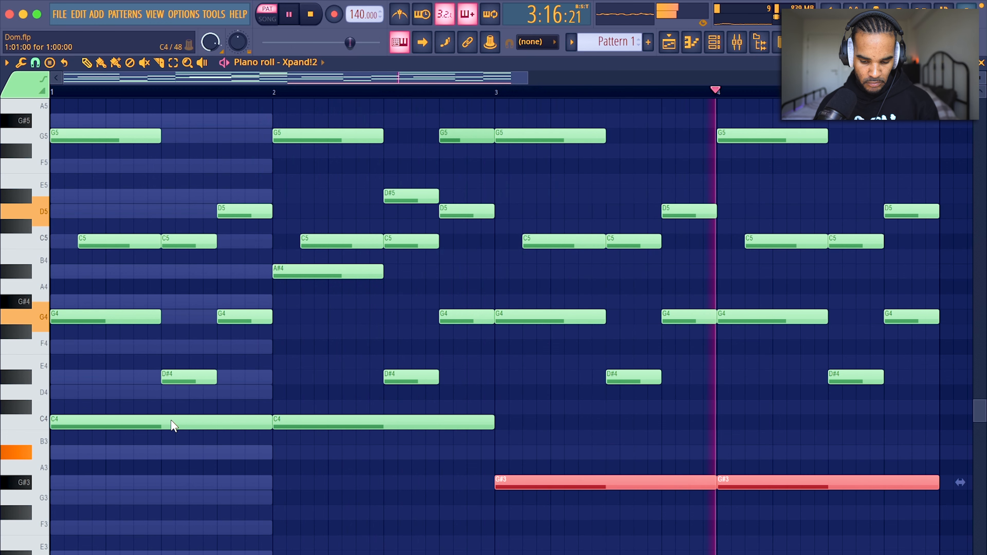
key(Down)
key(Up)
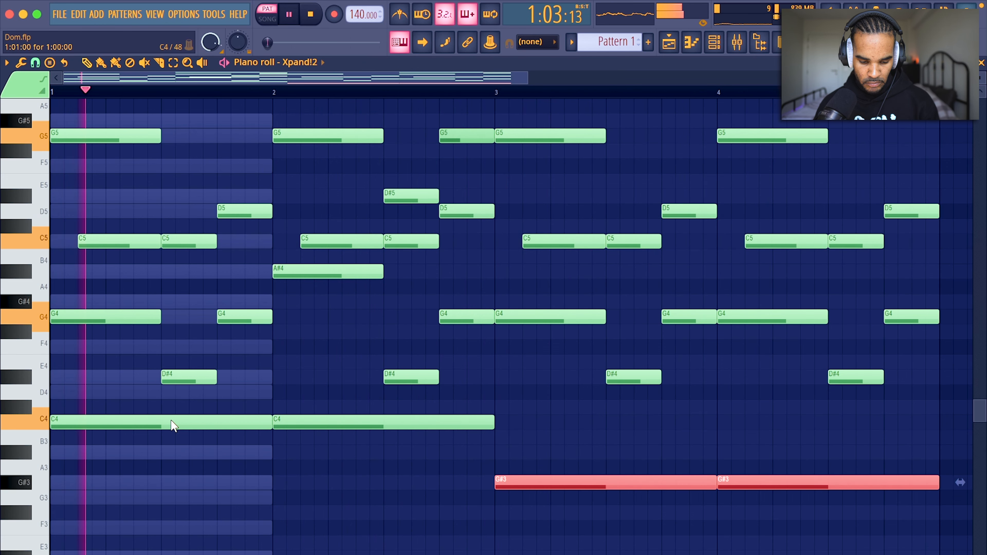
Lower only the bar 4 bass note to G3 and clear the note selection
click(755, 486)
key(Down)
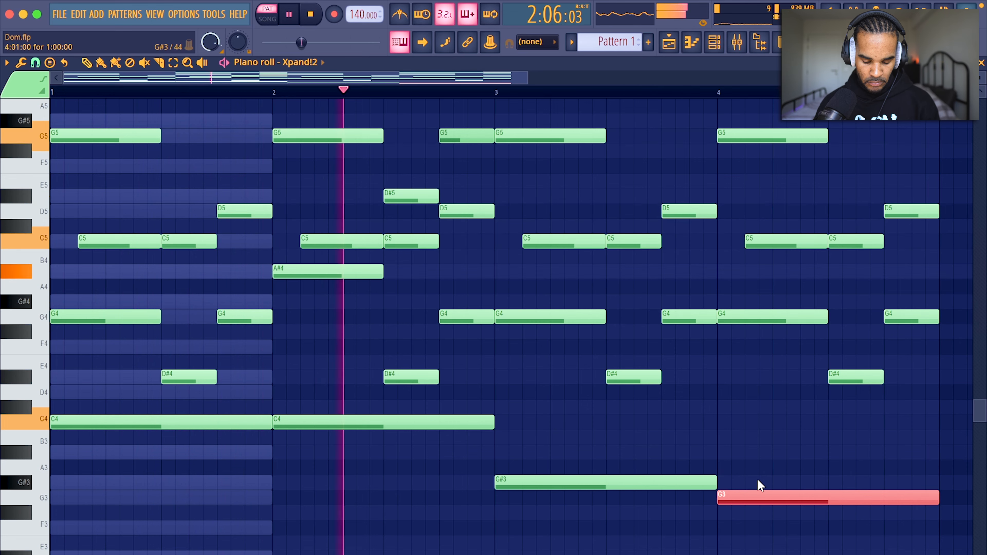
super+click(740, 428)
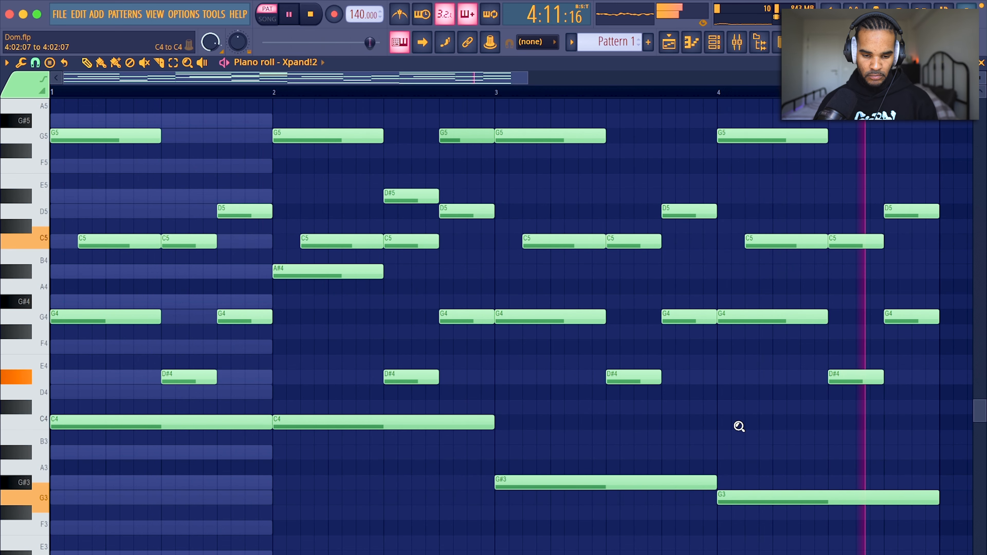
Duplicate the whole four-bar melody into bars 5 to 8
super+right_click(738, 427)
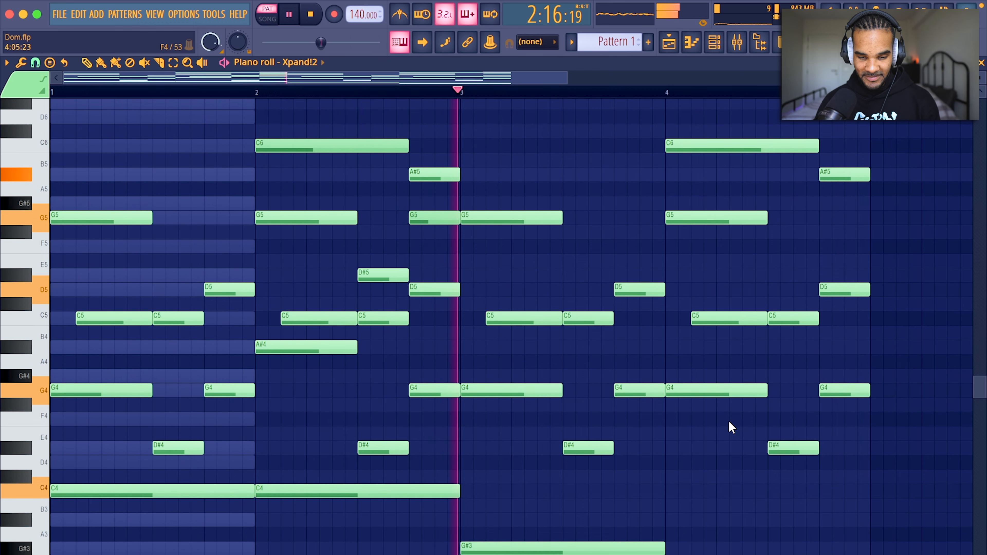
key(super+b)
super+click(729, 423)
super+right_click(707, 449)
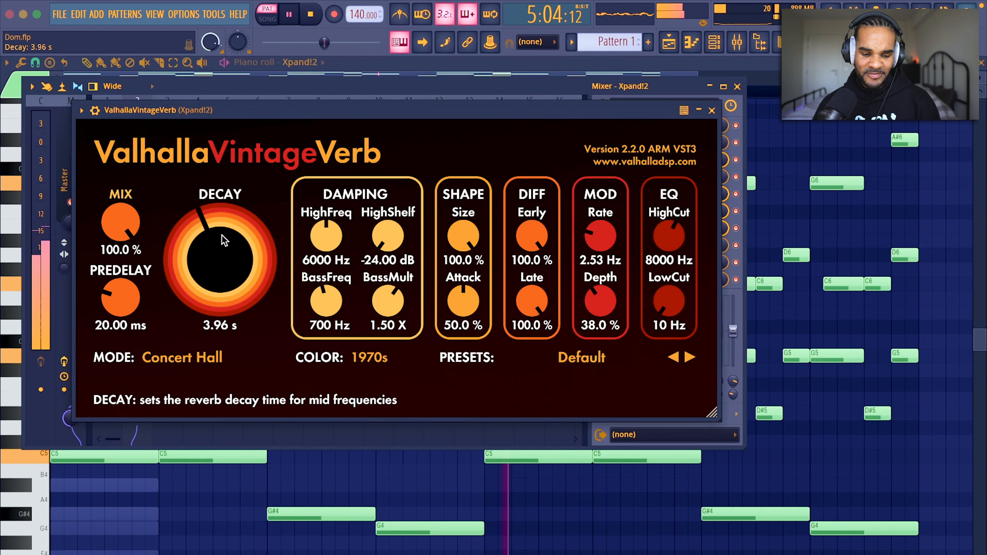
Set the ValhallaVintageVerb decay to 2.25 s and its mix to about 68%, and close the reverb
drag(224, 240, 224, 272)
drag(120, 222, 120, 280)
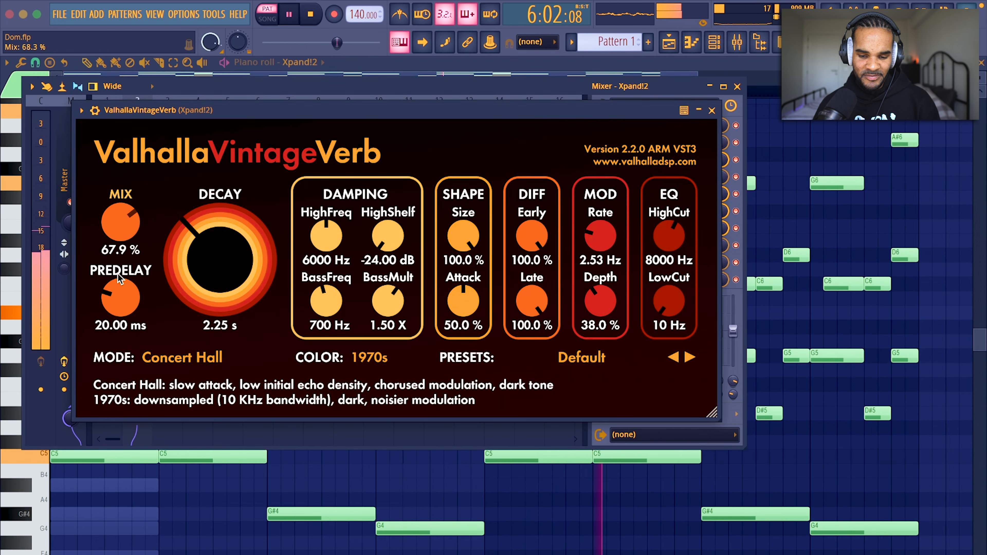
click(711, 111)
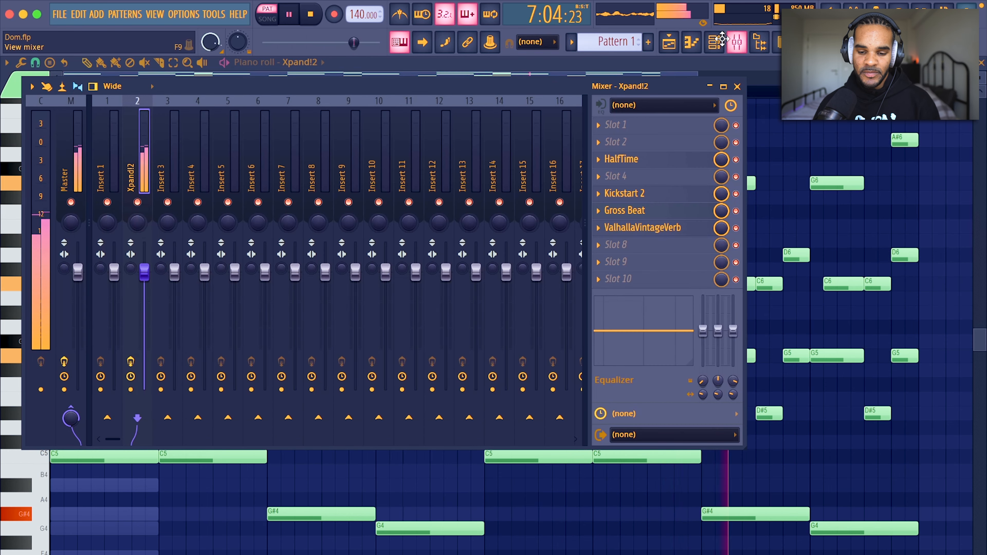
Review the HalfTime, Kickstart 2 and Gross Beat effects on the Xpand!2 mixer channel
click(639, 160)
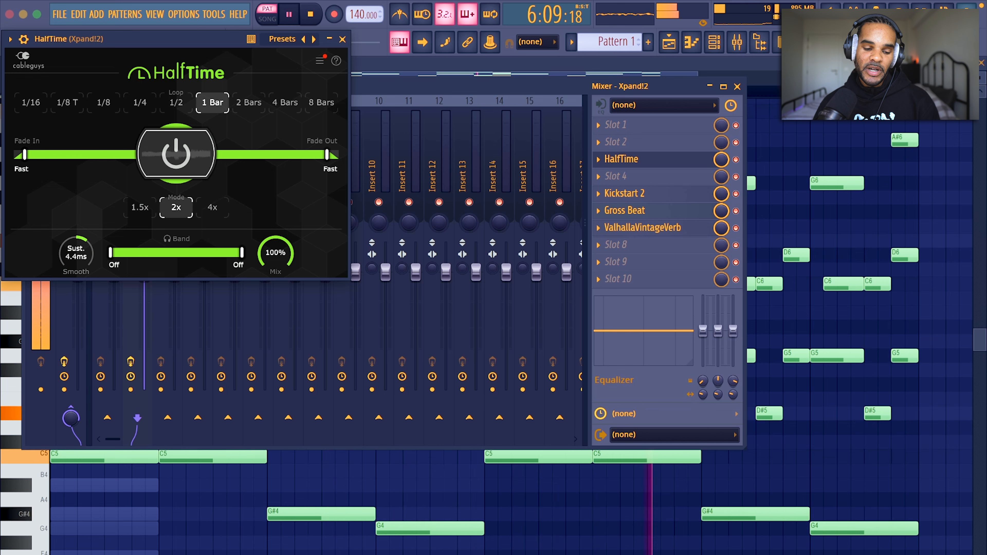
click(343, 39)
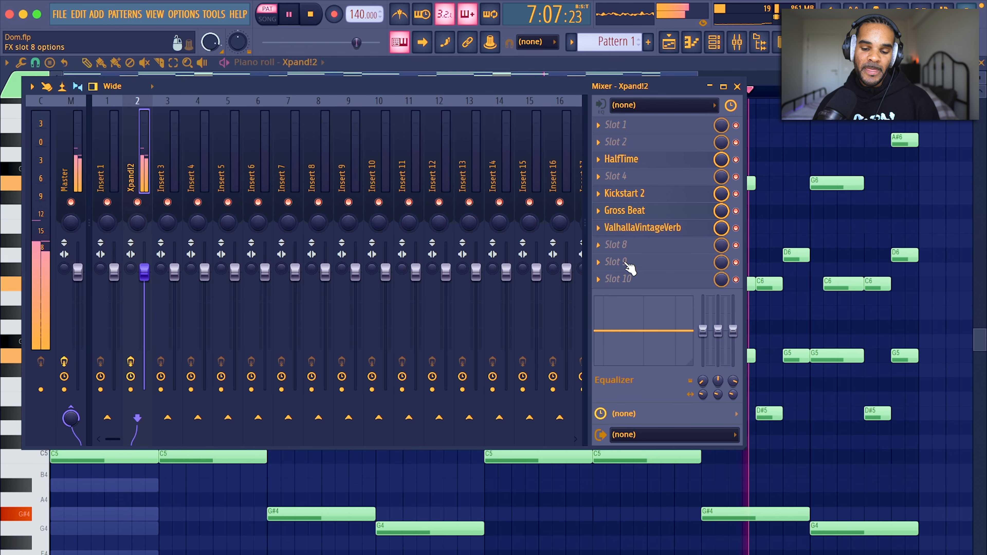
click(635, 194)
click(454, 69)
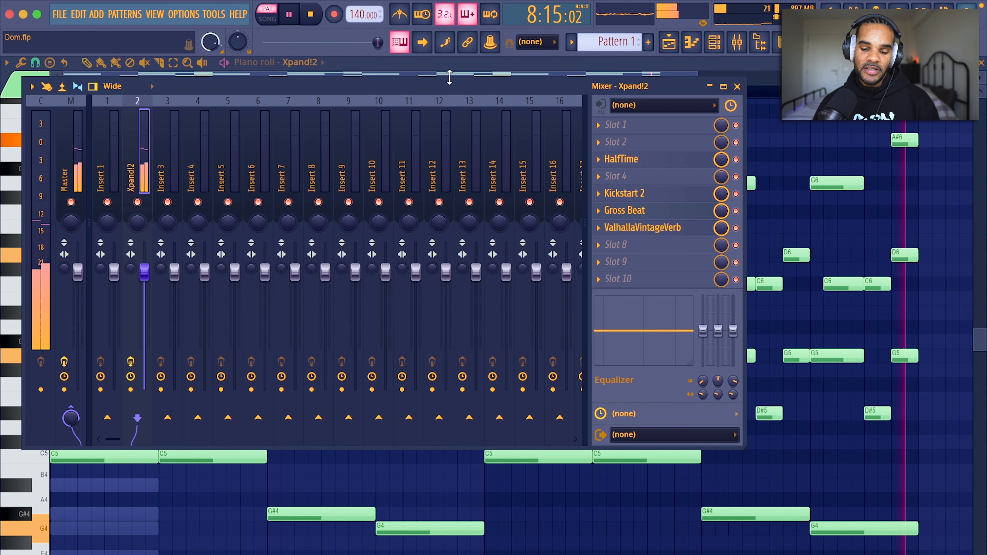
click(645, 210)
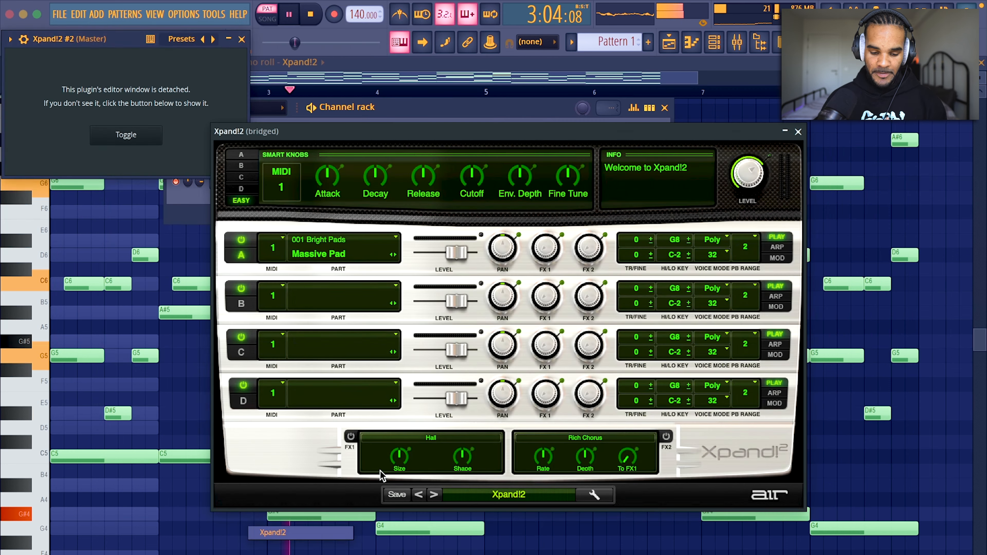
Load the 18 Presence Choir preset in Xpand!2 #2 and close the instrument window
click(491, 495)
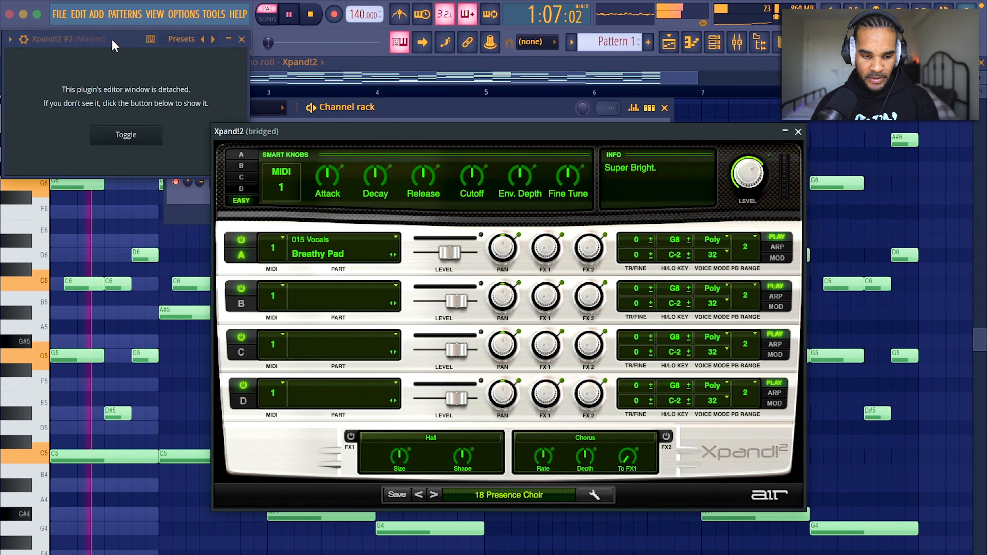
drag(114, 45, 113, 62)
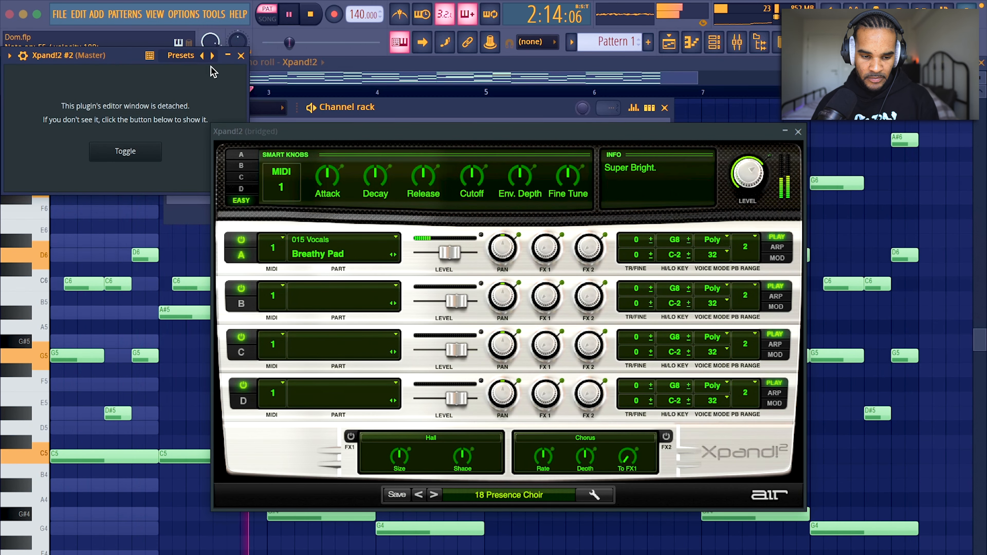
click(241, 56)
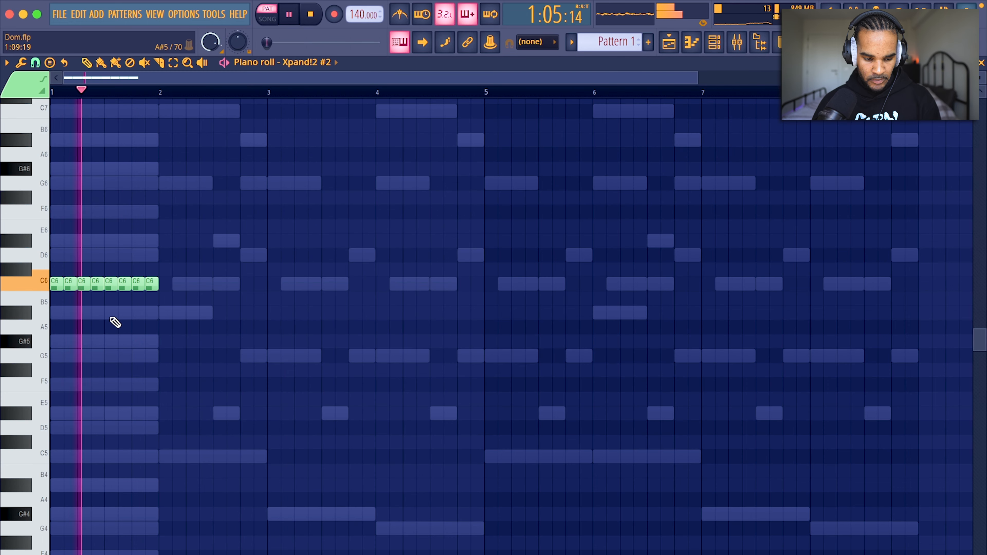
Lower the repeated C6 notes in bar 1 to G5 and play them back
key(space)
key(shift+Down)
key(shift+Down)
key(shift+Down)
key(shift+Down)
key(shift+Down)
key(space)
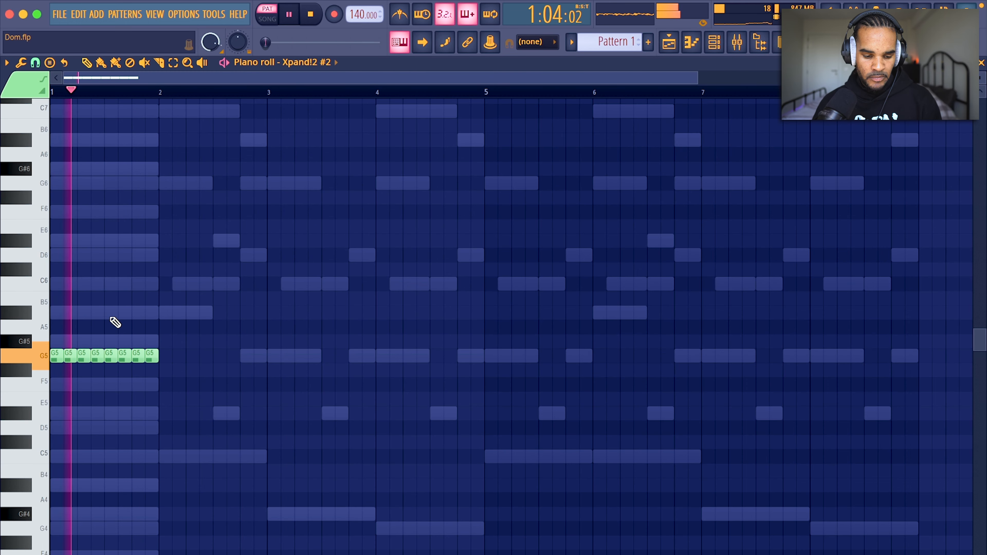
Duplicate the repeated choir notes through bars 2 to 4 and lower the bar 3 group to G5
key(ctrl+b)
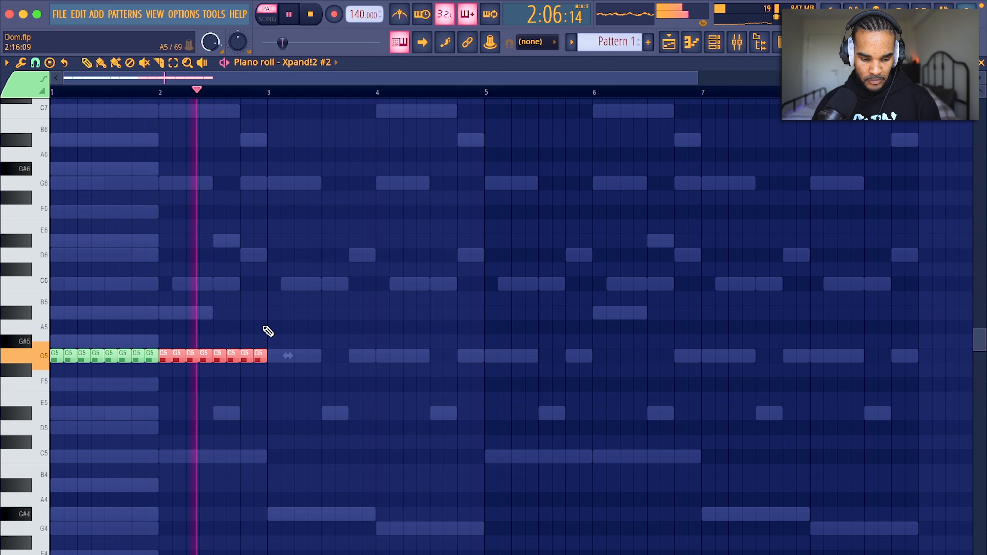
key(space)
key(ctrl+b)
key(shift+Down)
key(shift+Down)
key(shift+Down)
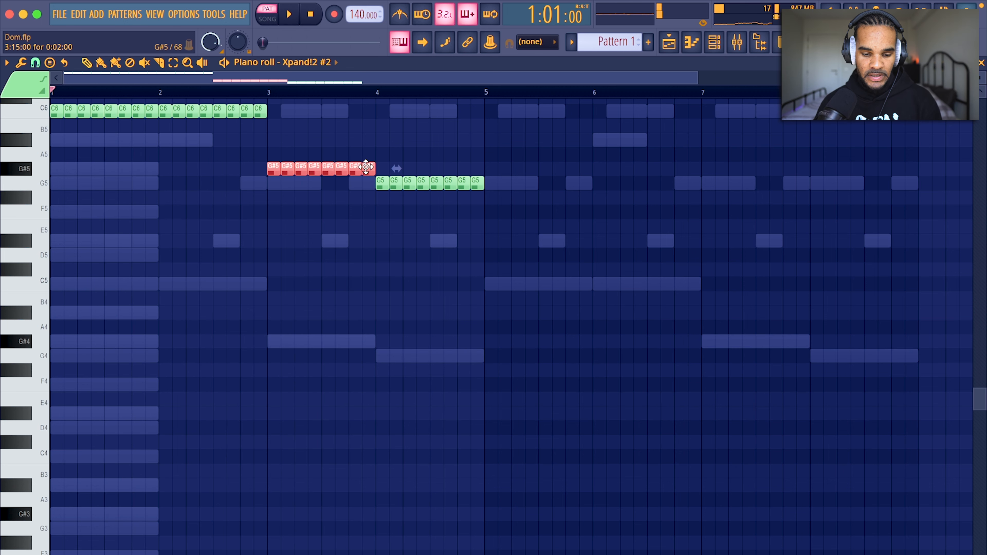
key(shift+Down)
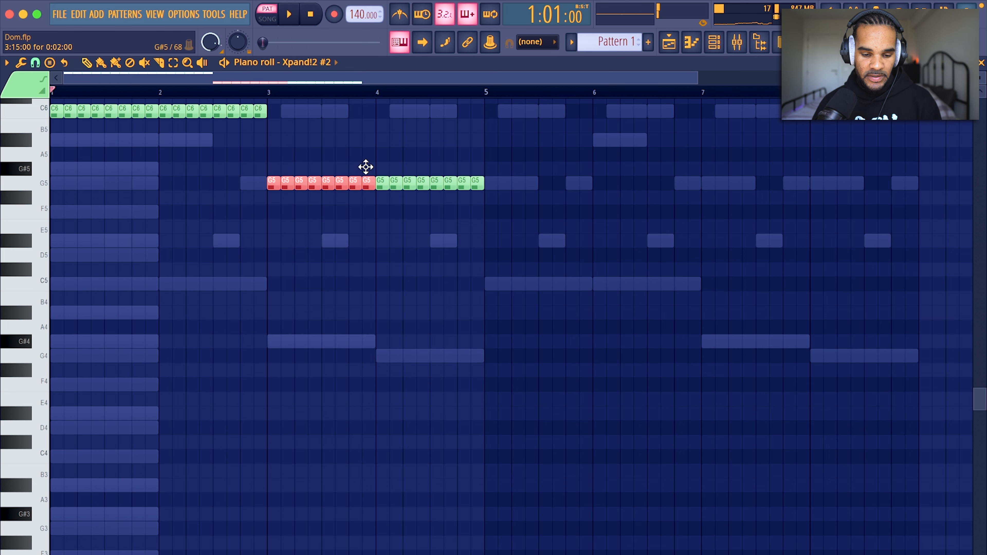
Lower the repeated choir notes in bar 4 to F5
key(space)
key(ctrl+Right)
key(shift+Down)
key(shift+Down)
Add Gross Beat in slot 7 of the Xpand!2 #2 mixer channel, using the Basic 6 time preset with a 45% time mix
click(652, 229)
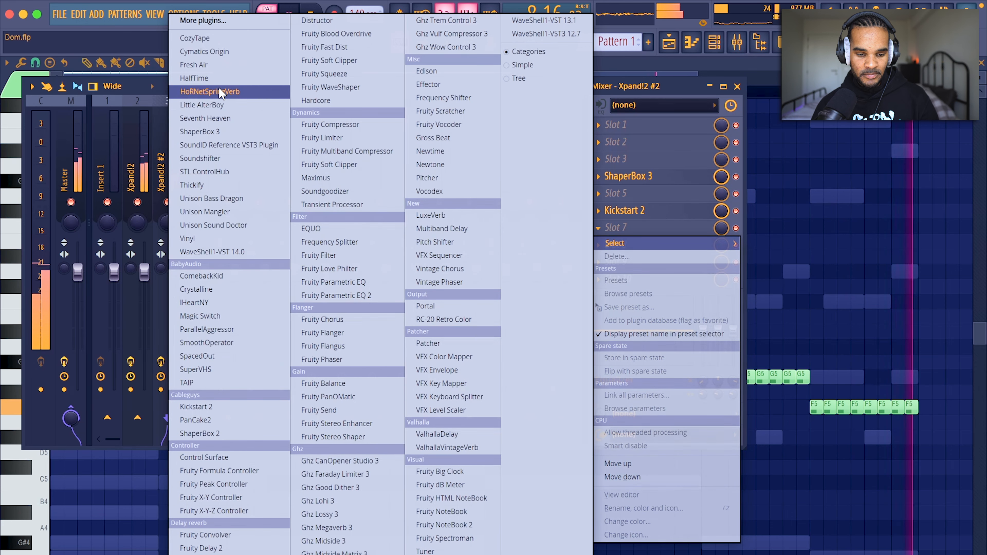
click(443, 138)
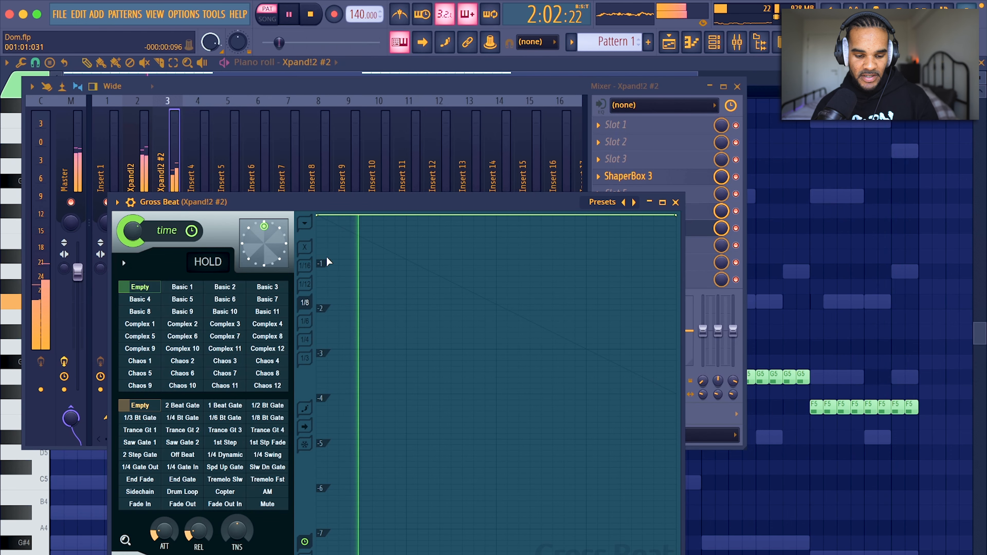
drag(358, 204, 357, 183)
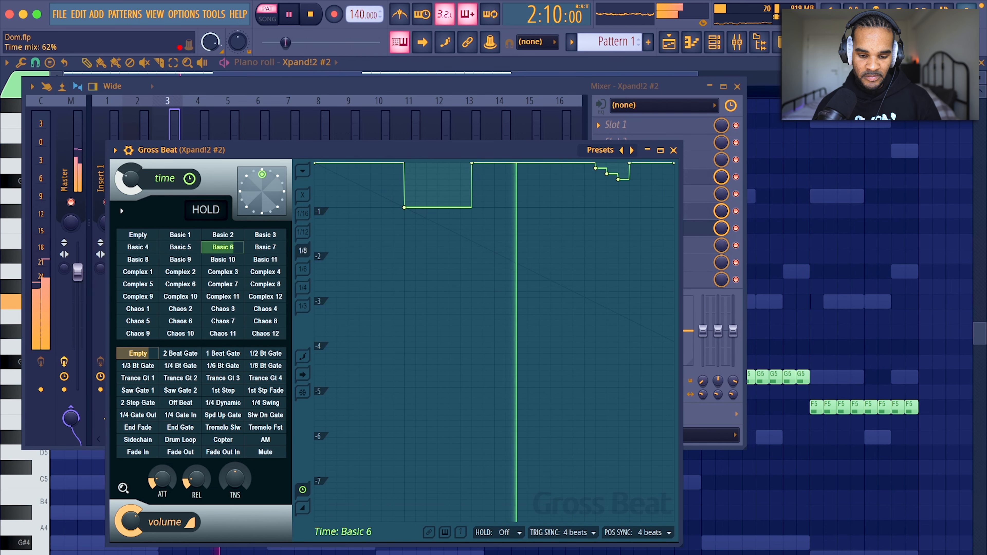
drag(124, 177, 122, 179)
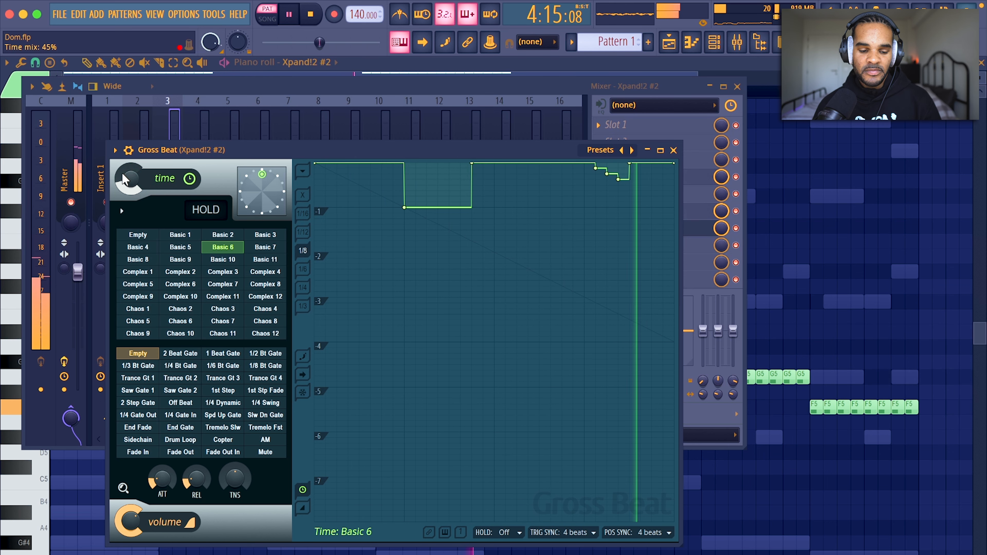
key(space)
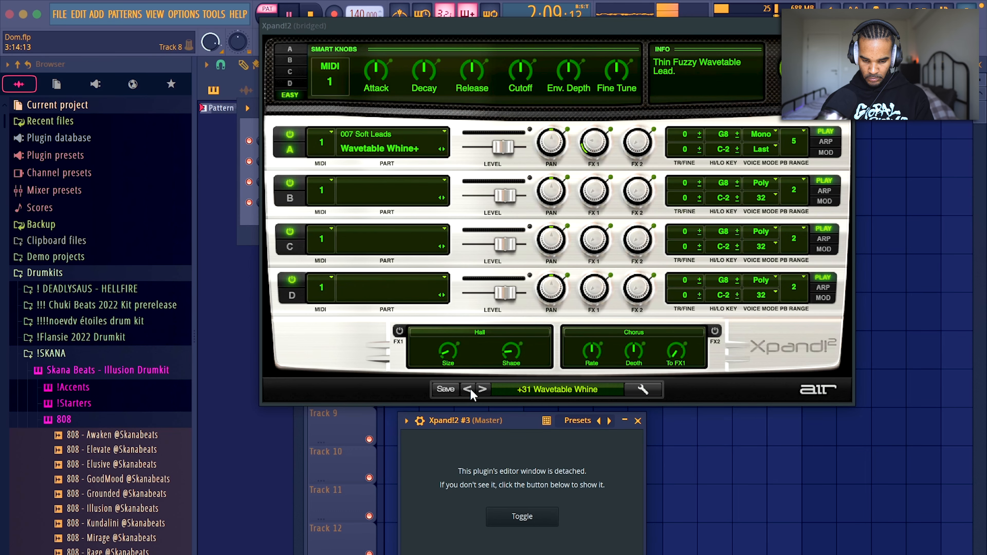
Browse the Xpand!2 #3 presets to 11 Bent Chime and close the instrument window
click(468, 389)
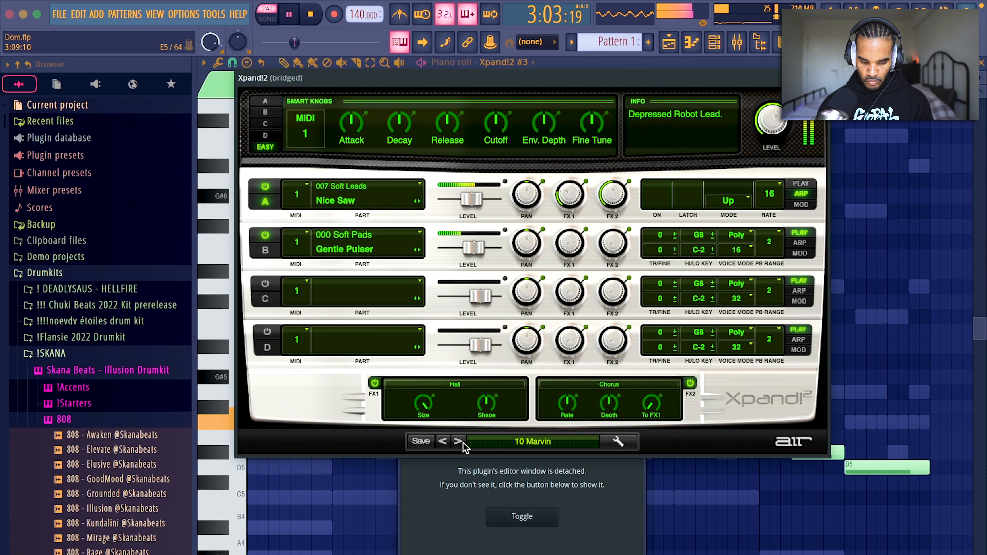
click(463, 442)
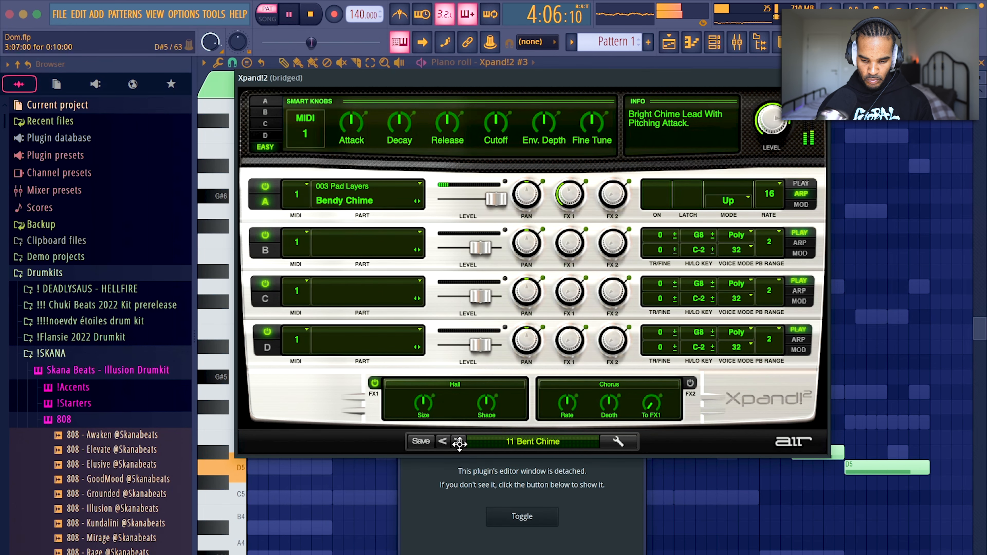
key(Escape)
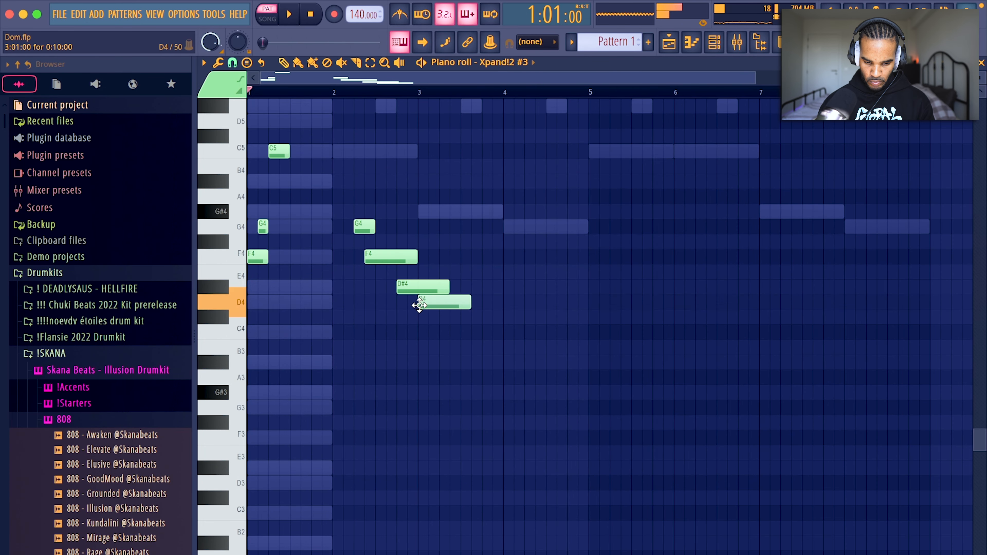
Trim the D#4 note to end at bar 3 and make the D4 note one bar long, starting half a beat before bar 3
key(space)
drag(436, 316, 465, 307)
key(ctrl+l)
key(ctrl+d)
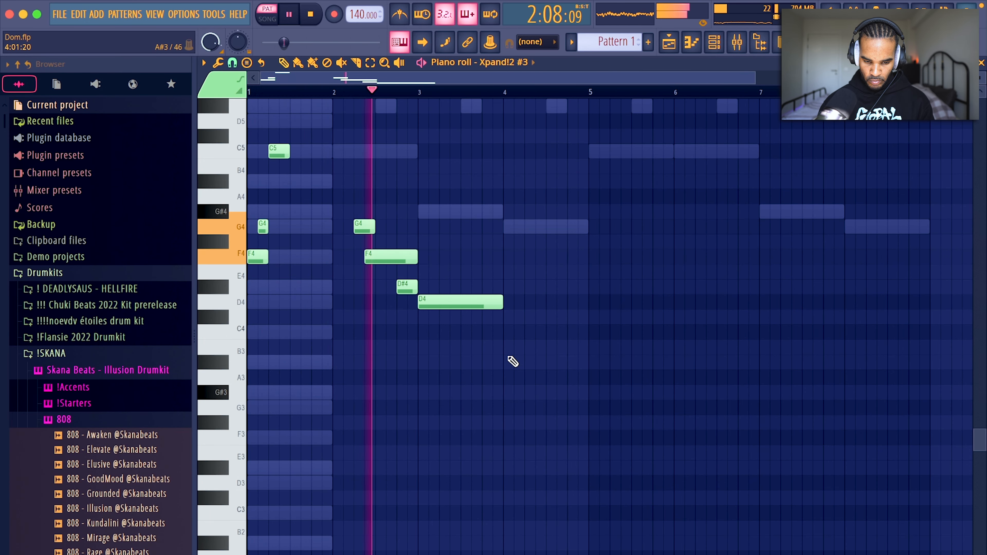
drag(430, 300, 361, 218)
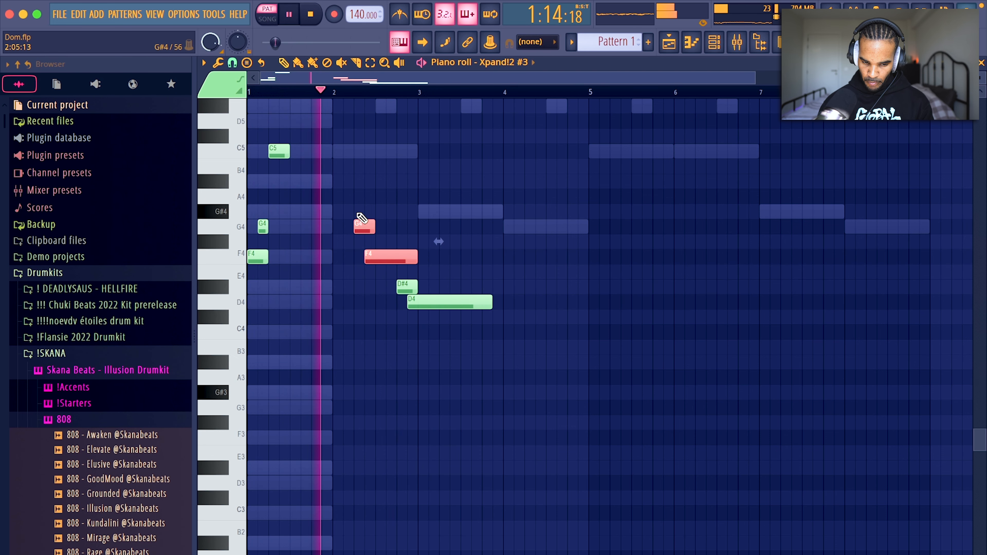
key(ctrl+d)
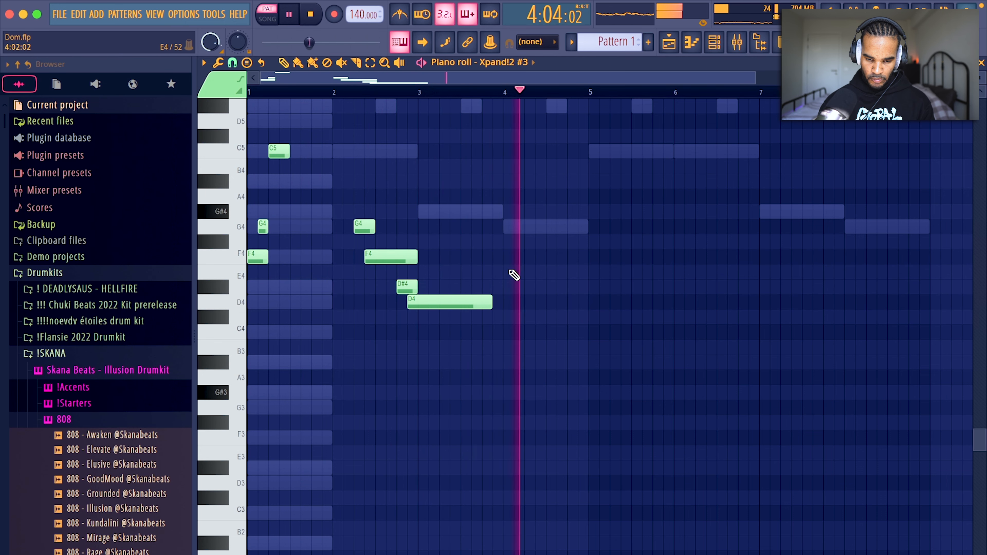
Duplicate the four-bar lead melody into bars 5 to 8 and clear the selection
drag(589, 91, 82, 137)
key(ctrl+b)
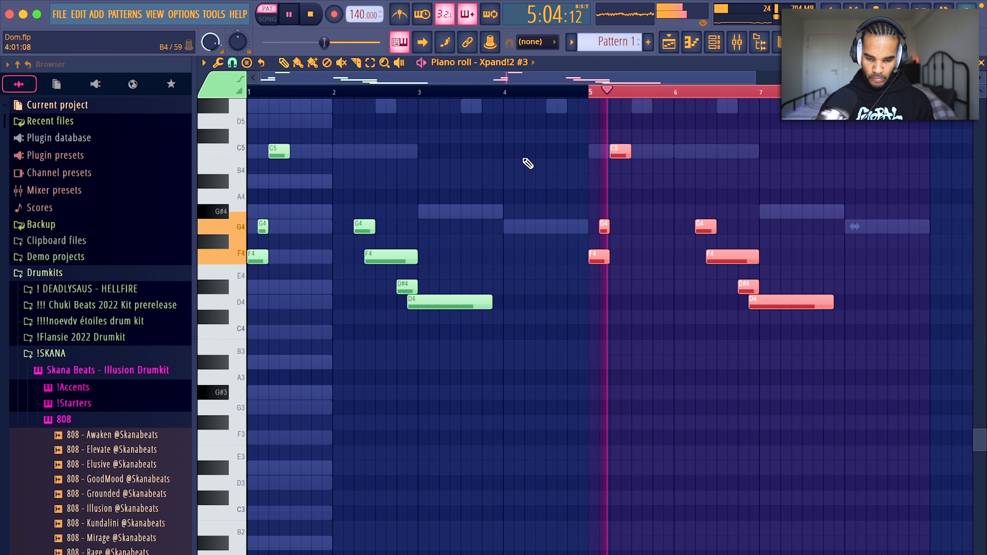
key(ctrl+d)
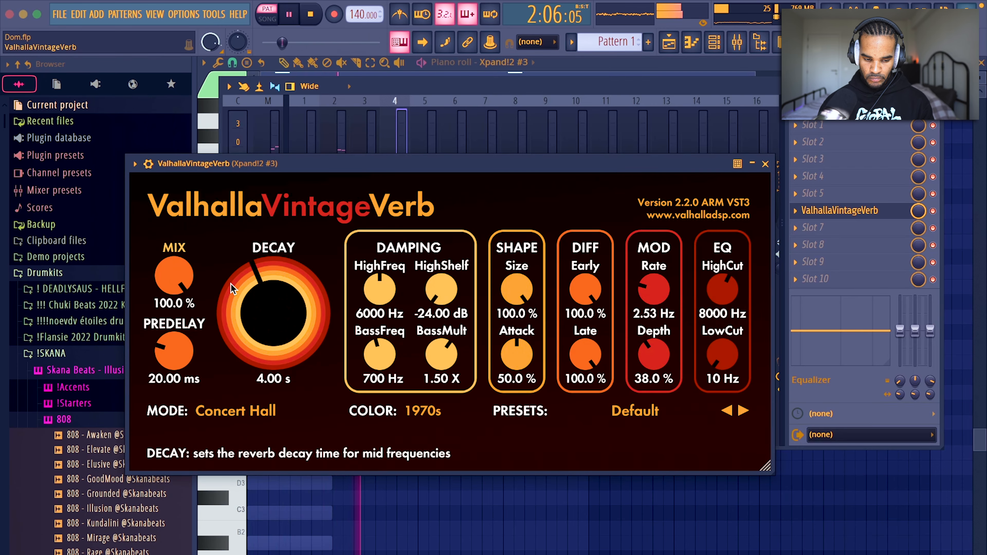
Set the ValhallaVintageVerb on the Xpand!2 #3 channel to an 84.9% mix and a 2.93 s decay
drag(174, 277, 261, 327)
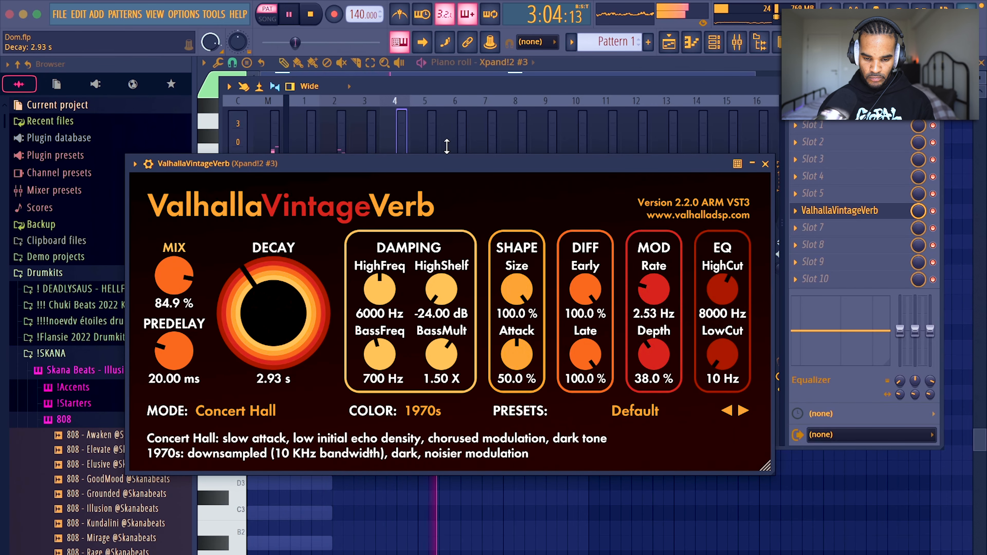
Pan the Xpand!2 #2 channel slightly right and Xpand!2 #3 slightly left, and set the Xpand!2 #3 mixer volume to 50%
click(766, 164)
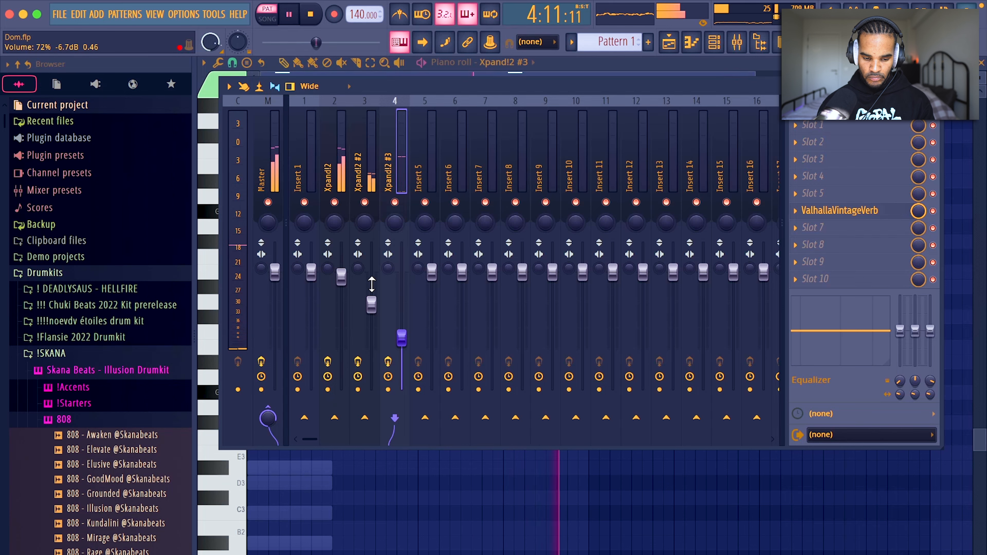
drag(365, 222, 394, 241)
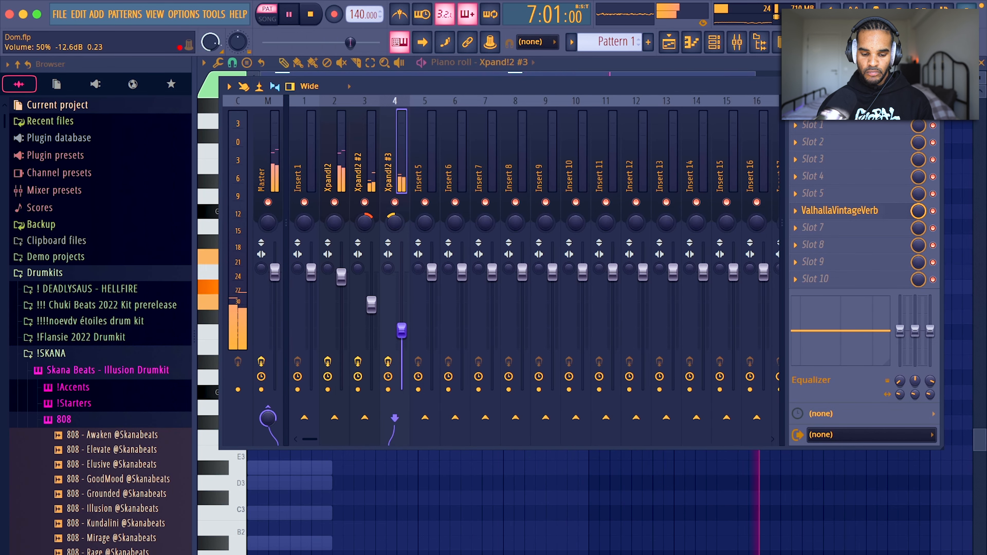
key(F9)
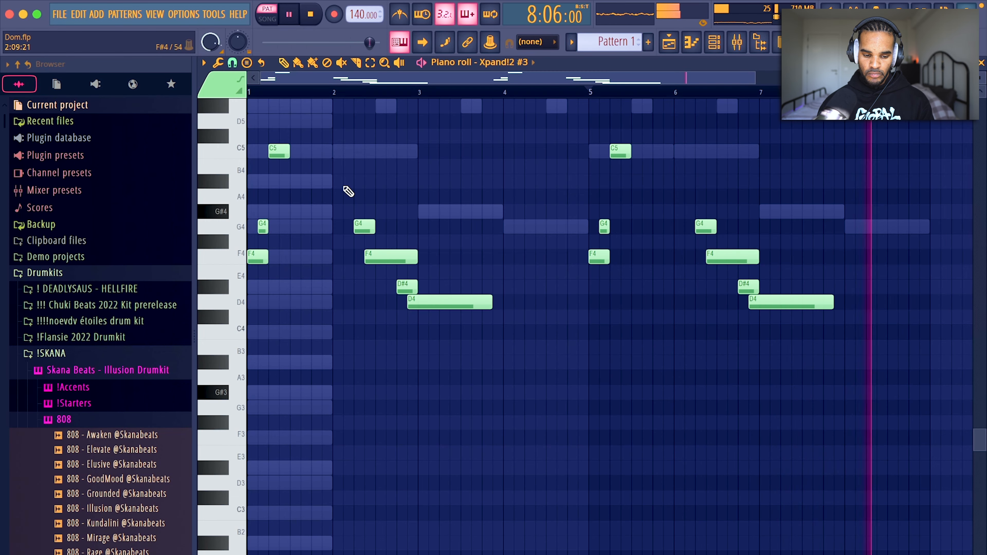
Transpose the C5 notes in bars 1 and 5 of Xpand!2 #3 down one octave to C4 and clear the selection
click(278, 152)
key(ctrl+Down)
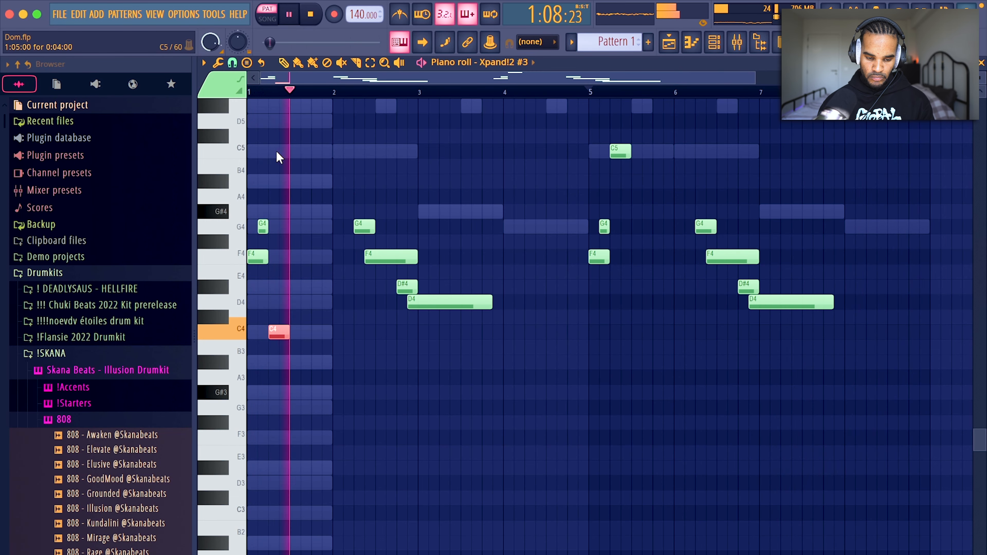
click(619, 150)
key(super+Down)
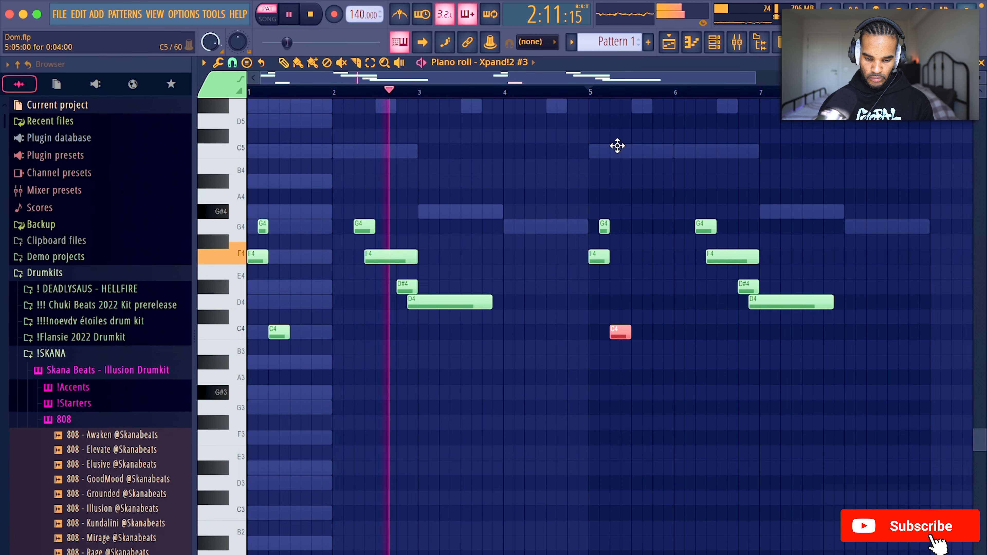
super+click(549, 306)
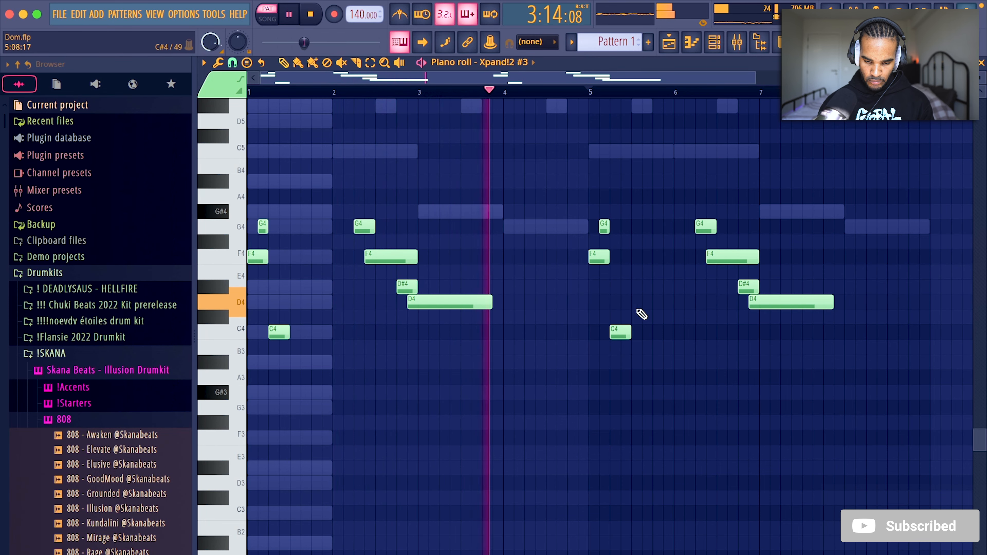
Load Soundshifter into effect slot 4 of the Master channel and close its window
scroll(676, 287, down, 2)
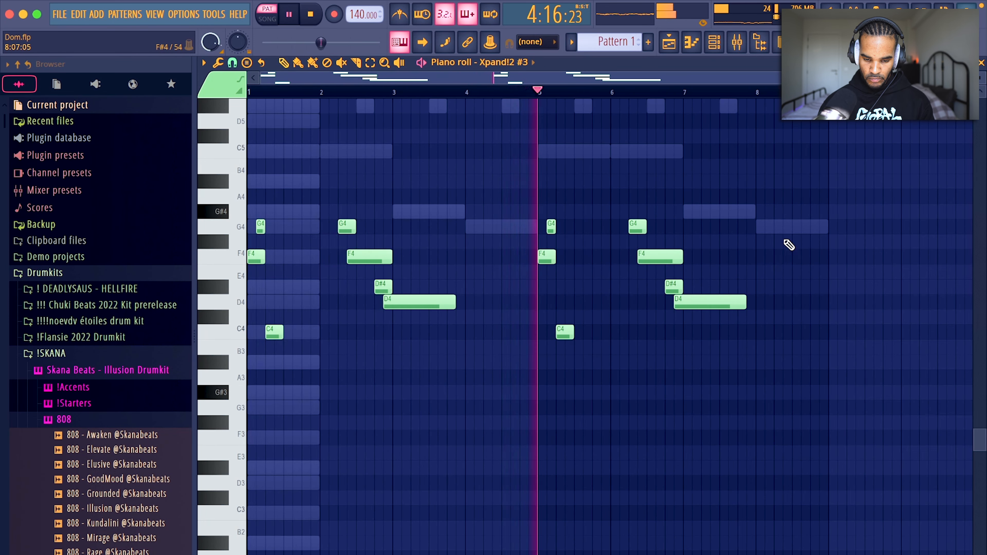
scroll(818, 254, up, 2)
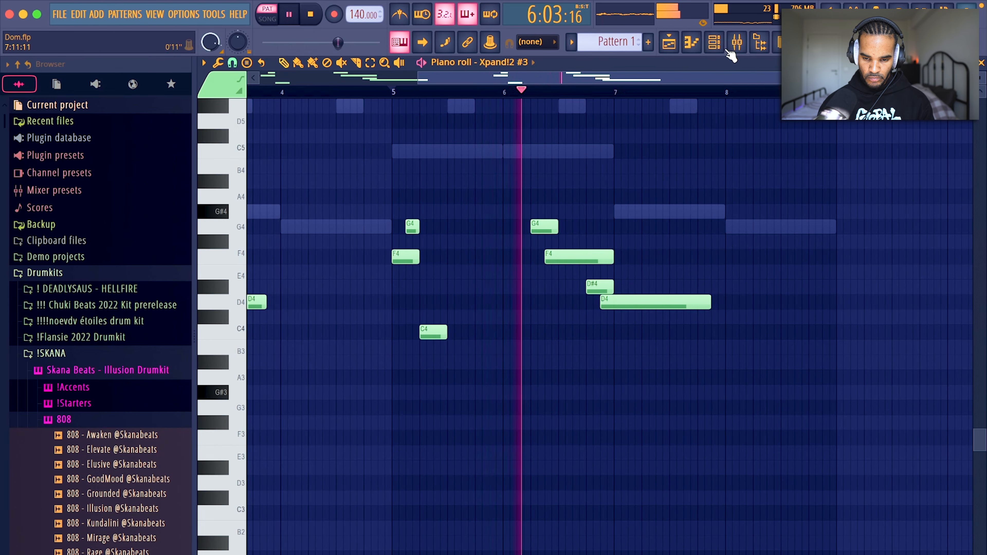
key(F9)
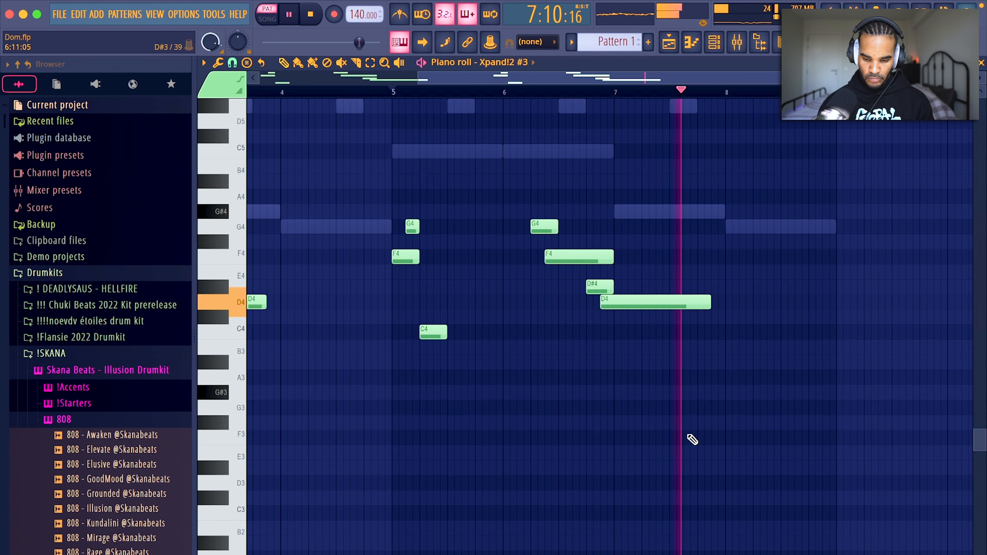
key(space)
click(277, 135)
click(812, 176)
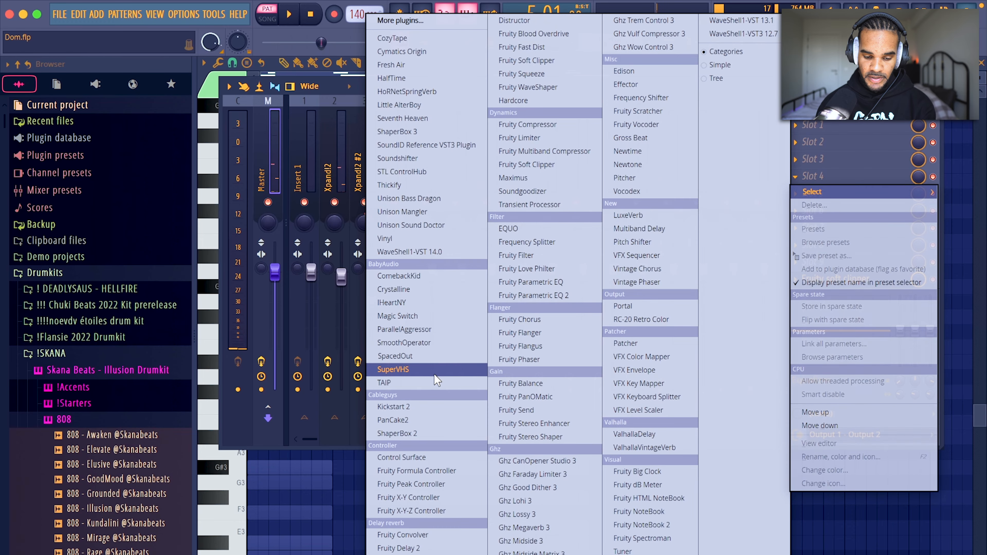
click(397, 158)
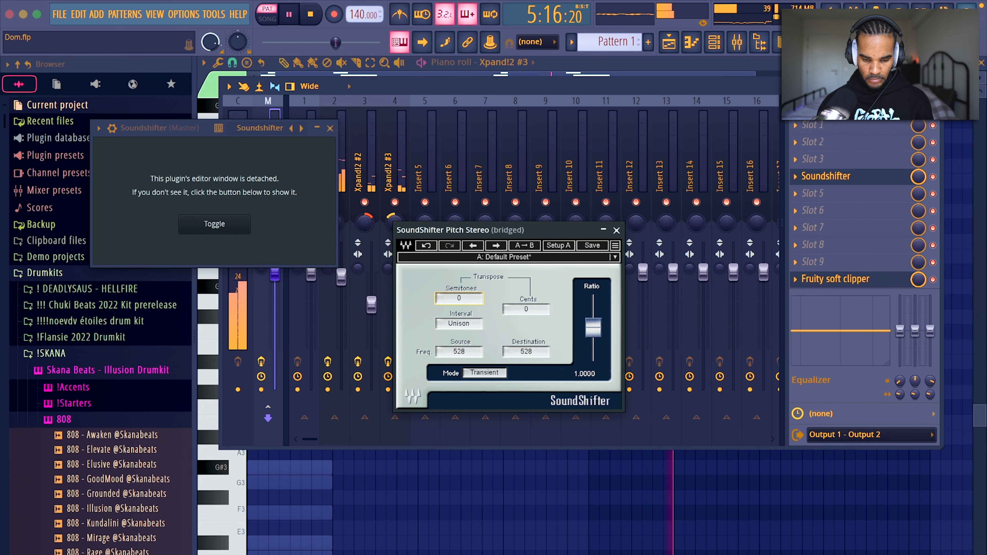
click(330, 128)
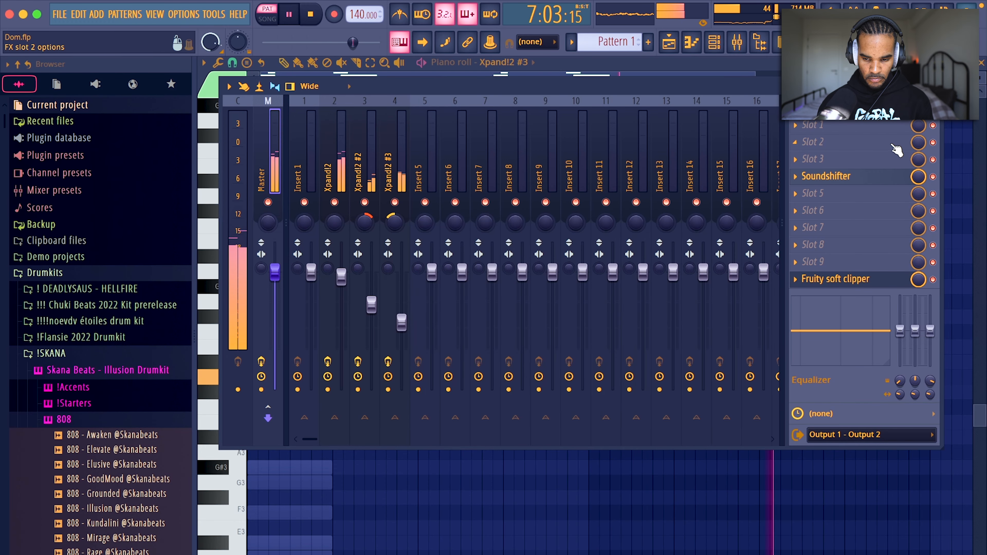
Set the Xpand!2 #3 mixer volume to 54%, lower the Xpand!2 fader slightly, and close the mixer
drag(400, 321, 399, 325)
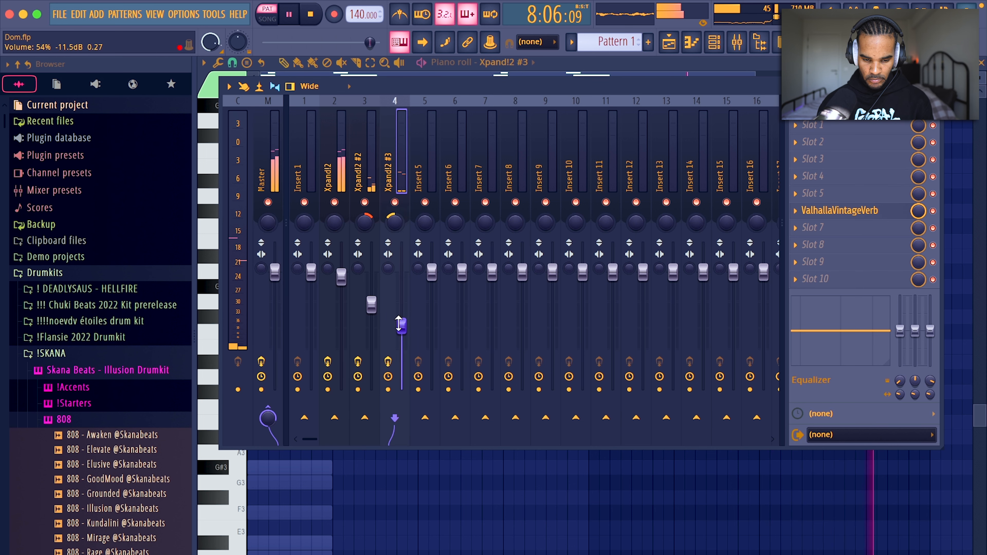
drag(341, 276, 341, 279)
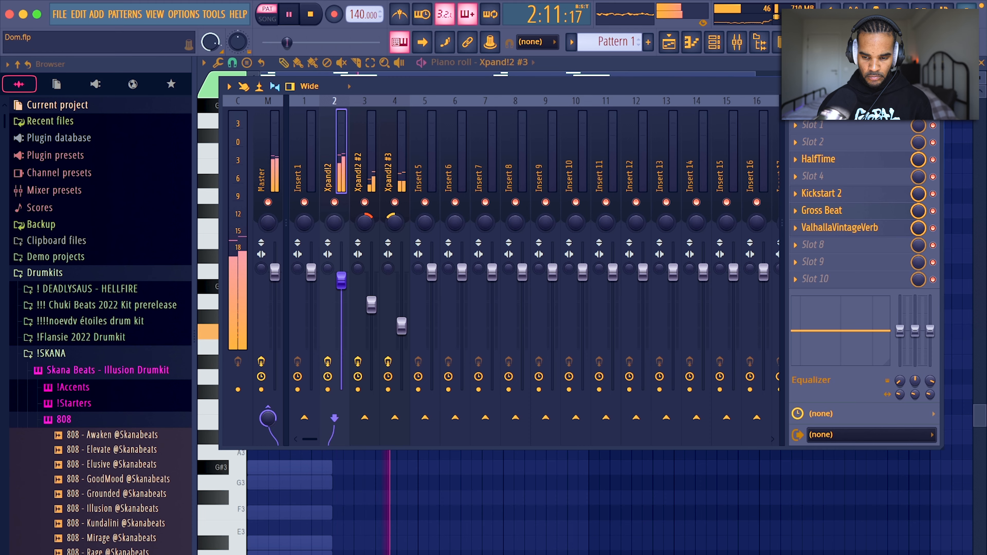
click(934, 86)
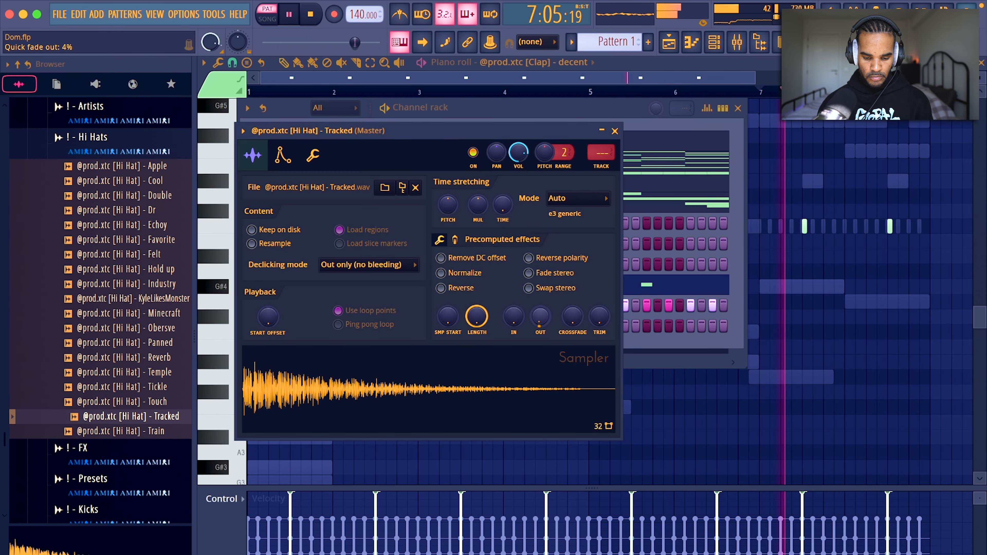
Set the quick fade out of the Tracked hi-hat sample to 41% and close its sampler window
drag(548, 325, 549, 319)
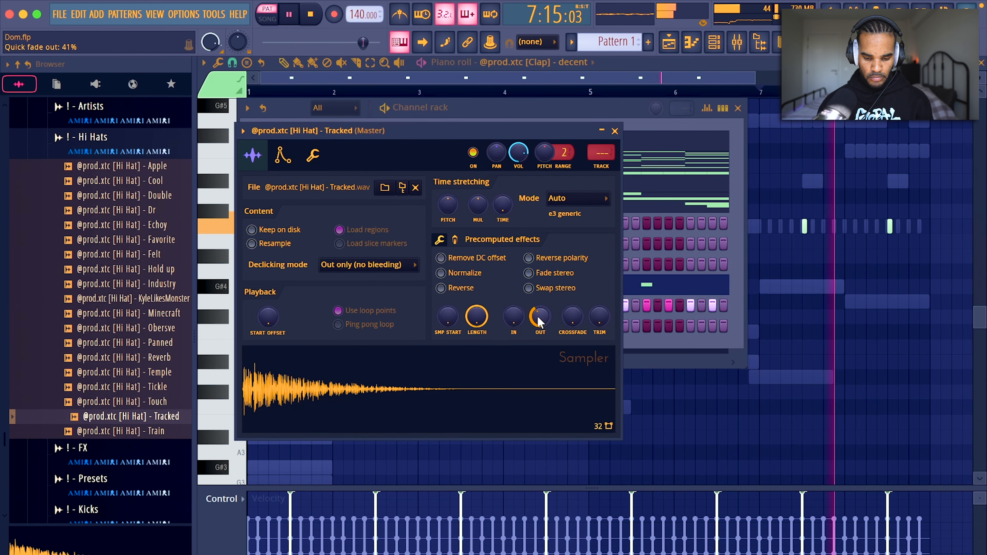
click(614, 131)
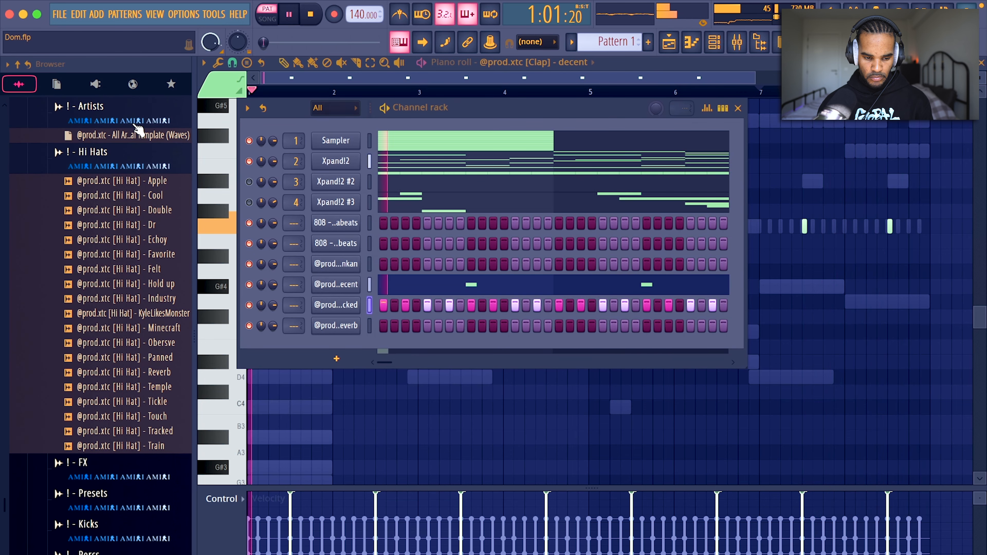
Raise the tempo to 144 BPM and expand the drum kit's Snares folder in the browser
click(118, 138)
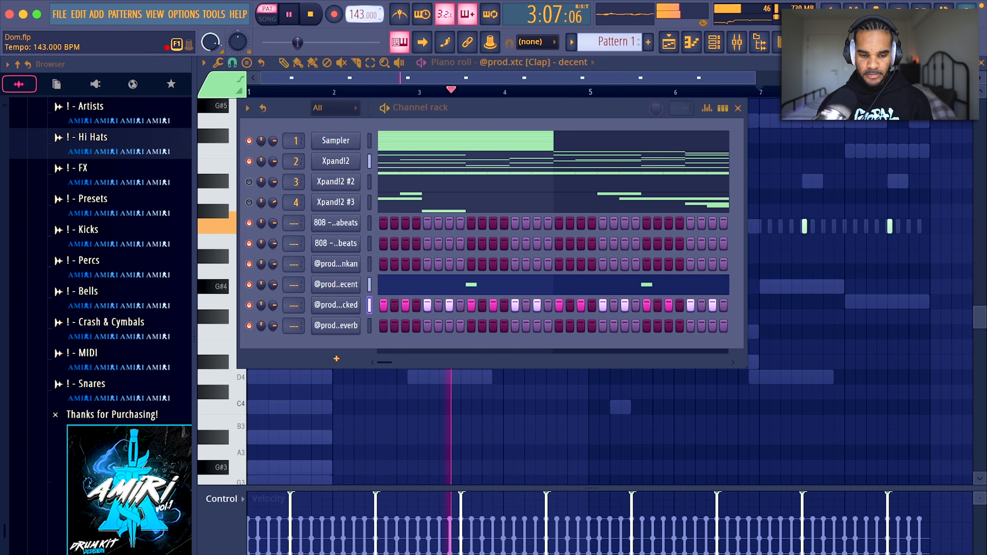
click(107, 406)
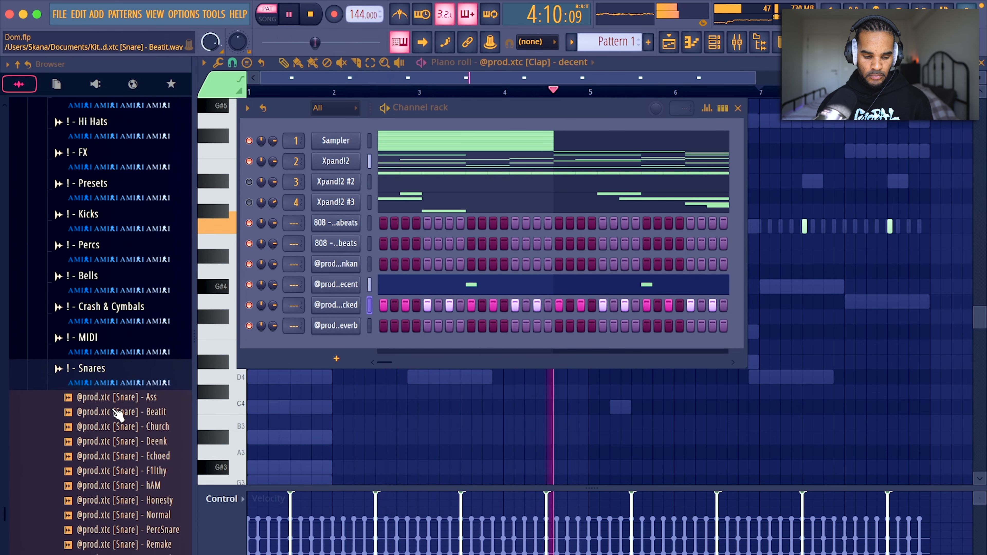
scroll(114, 412, down, 2)
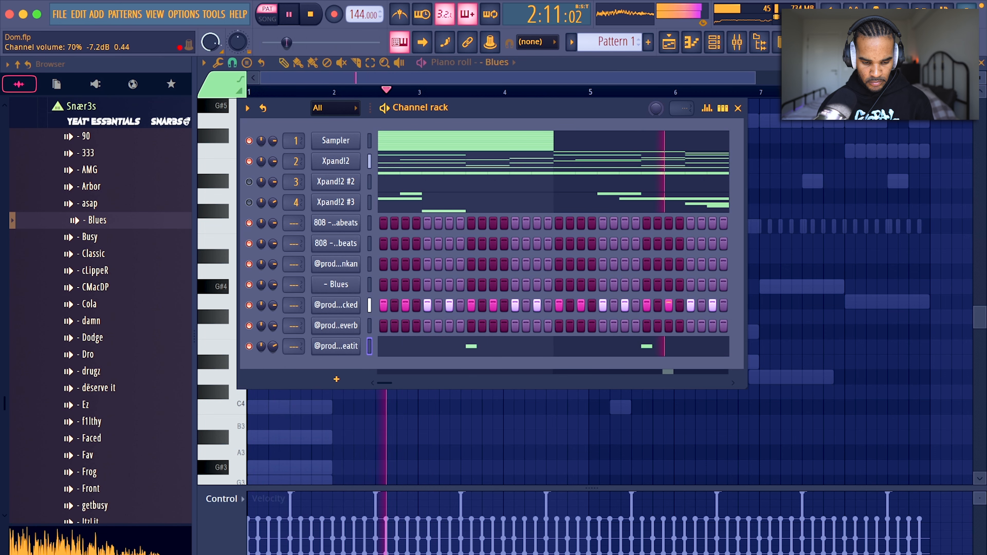
Collapse the Snær3s folder and program Blues hits on step 3 of bar 1 and steps 5, 6 and 15 of bar 2
scroll(101, 300, up, 4)
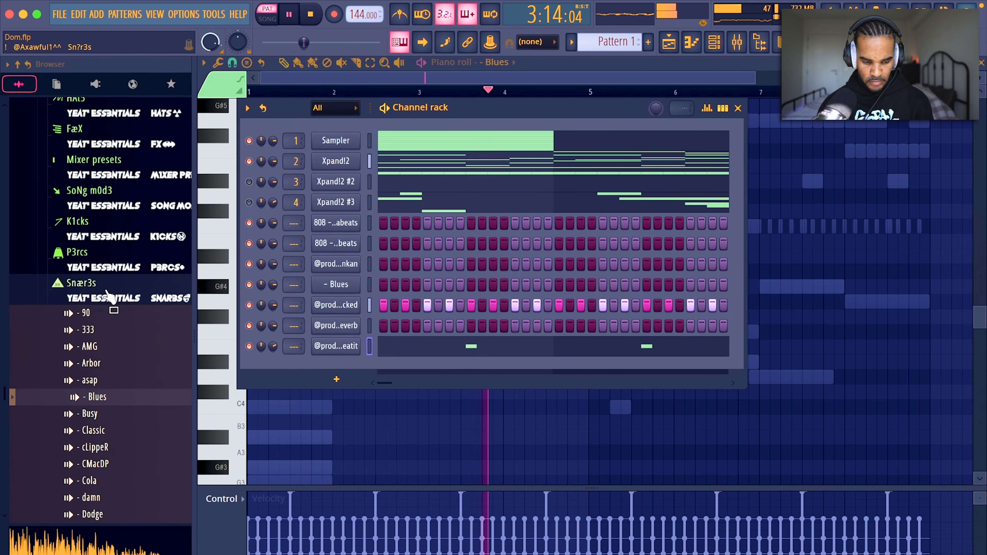
click(108, 296)
key(space)
key(space)
click(406, 284)
key(space)
key(space)
right_click(396, 282)
key(space)
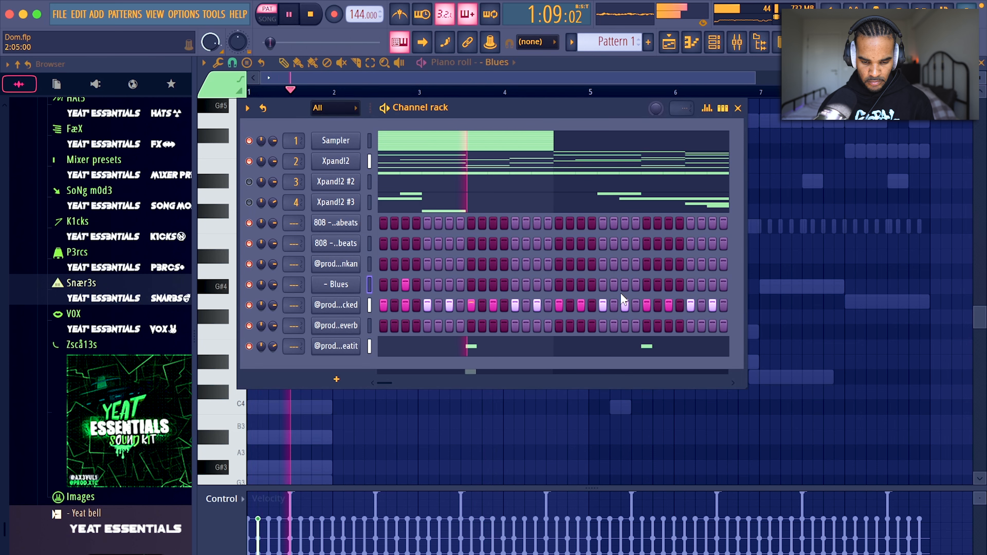
drag(601, 283, 611, 282)
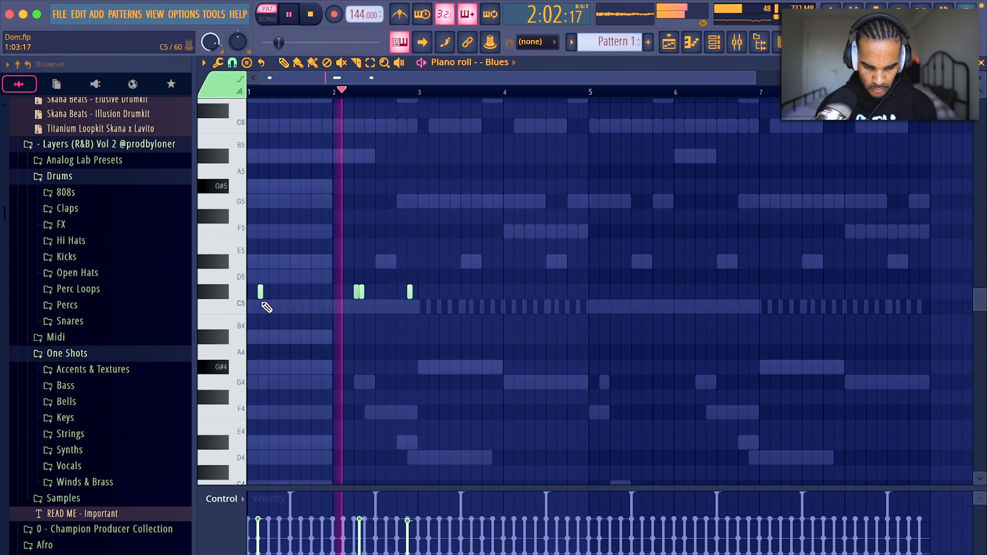
Add Blues hits on C#5 at step 3 of bar 3 and steps 7 and 15 of bar 4
scroll(423, 302, up, 2)
click(435, 292)
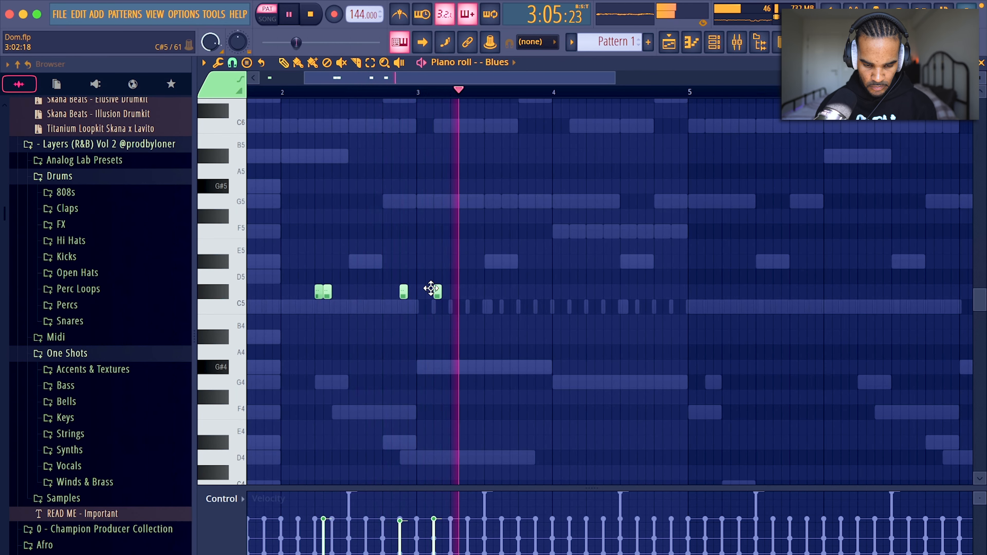
click(606, 291)
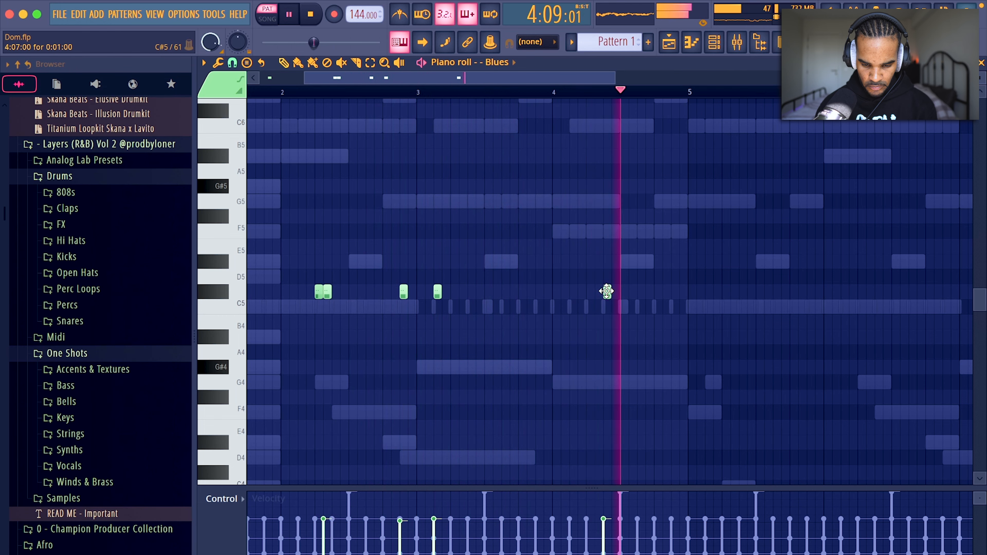
click(671, 293)
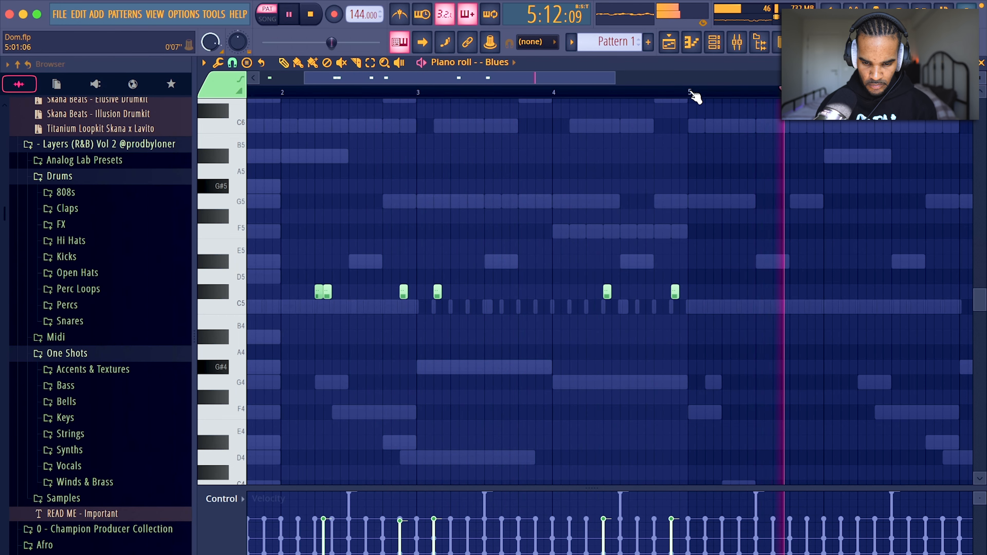
Duplicate the four-bar Blues pattern into bars 5 to 8 and clear the selection
key(ctrl+a)
key(ctrl+b)
key(ctrl+d)
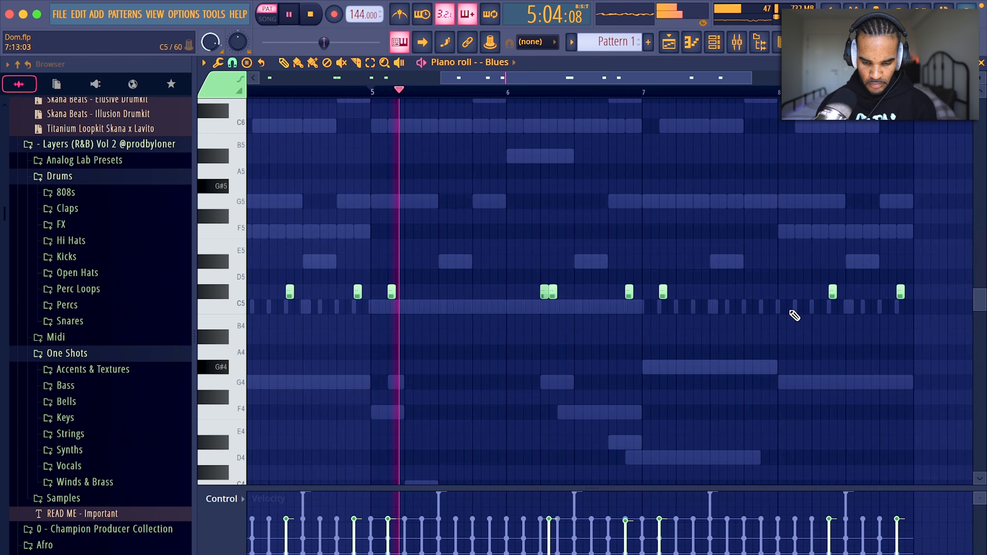
Add extra C#5 Blues hits just before the final hit at the end of bar 8
scroll(670, 291, down, 3)
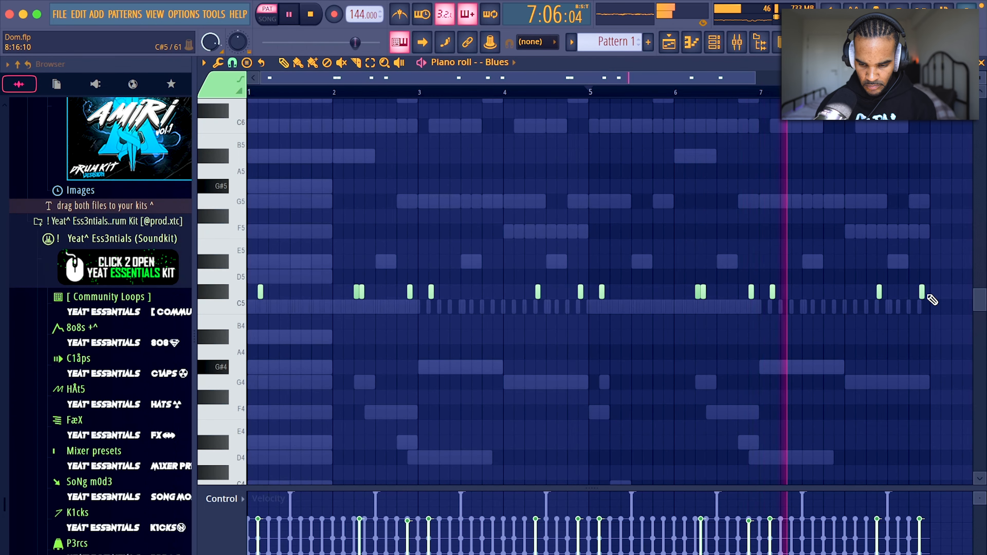
scroll(930, 300, up, 5)
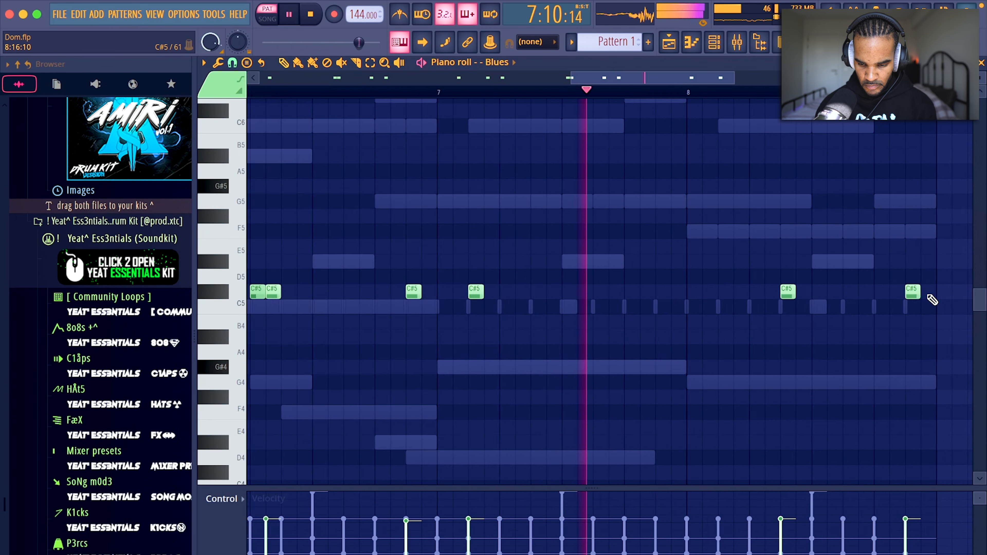
click(891, 291)
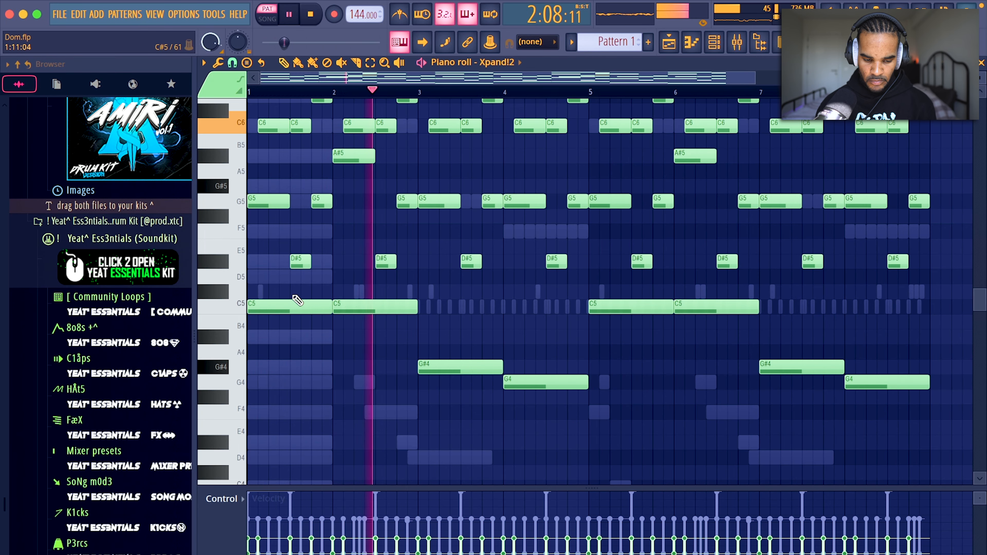
drag(518, 346, 248, 404)
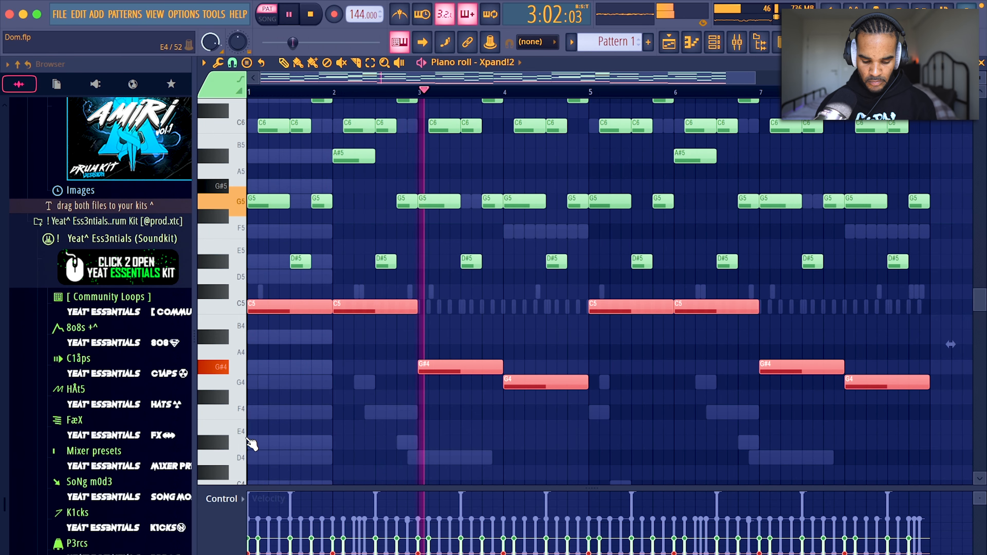
click(489, 63)
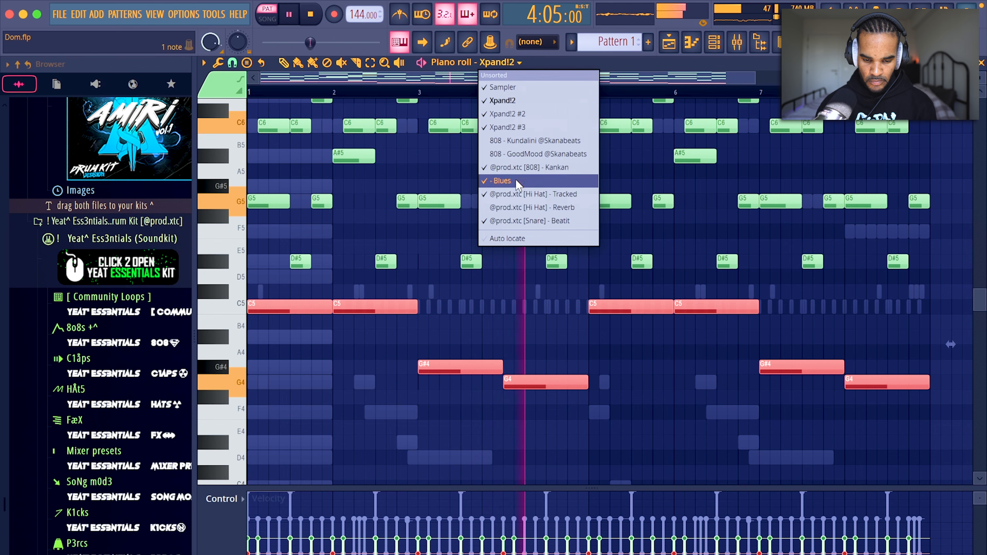
click(513, 167)
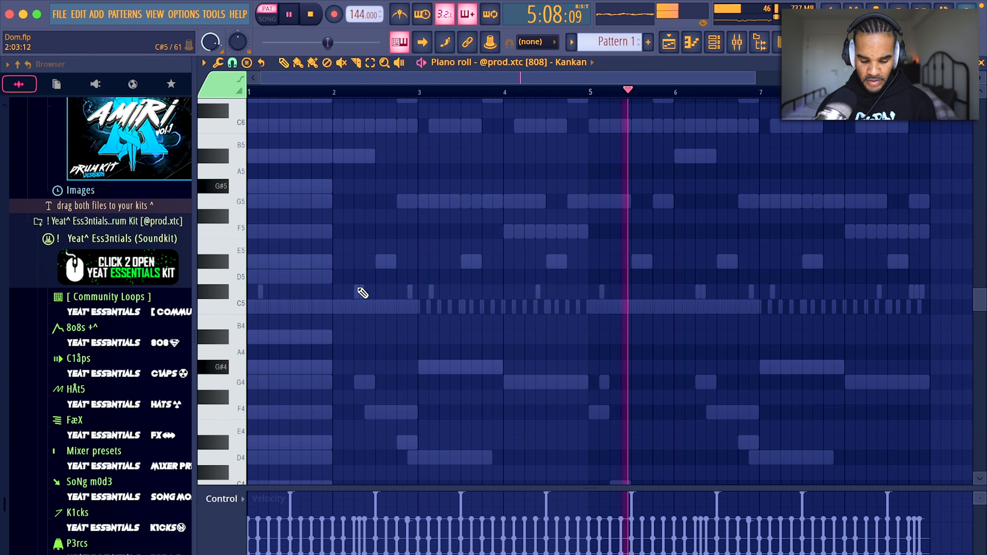
key(ctrl+v)
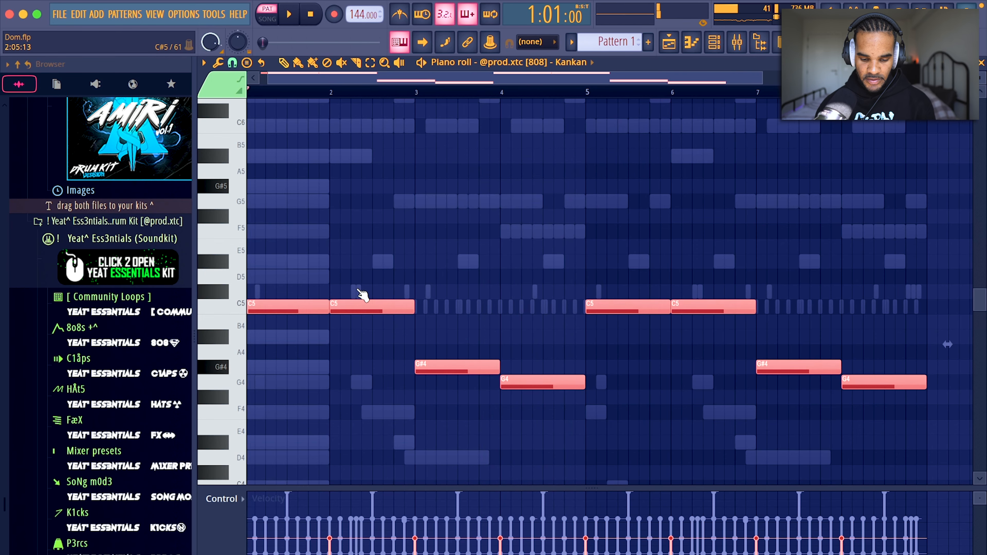
scroll(438, 243, down, 3)
key(space)
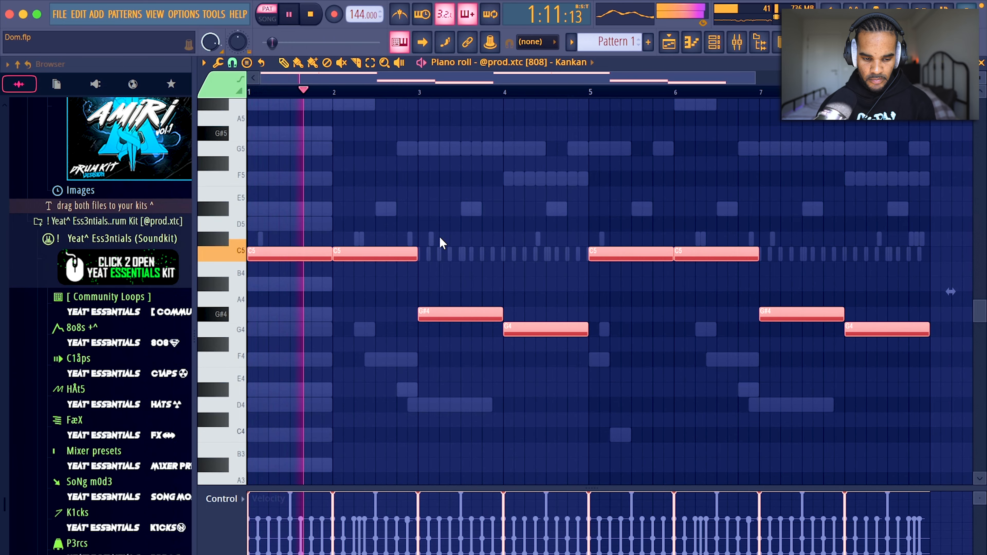
Transpose all the Kankan 808 bass notes up one octave and split the opening C6 note at step 7 of bar 1
key(ctrl+Up)
scroll(414, 227, up, 5)
key(ctrl+d)
drag(280, 228, 280, 265)
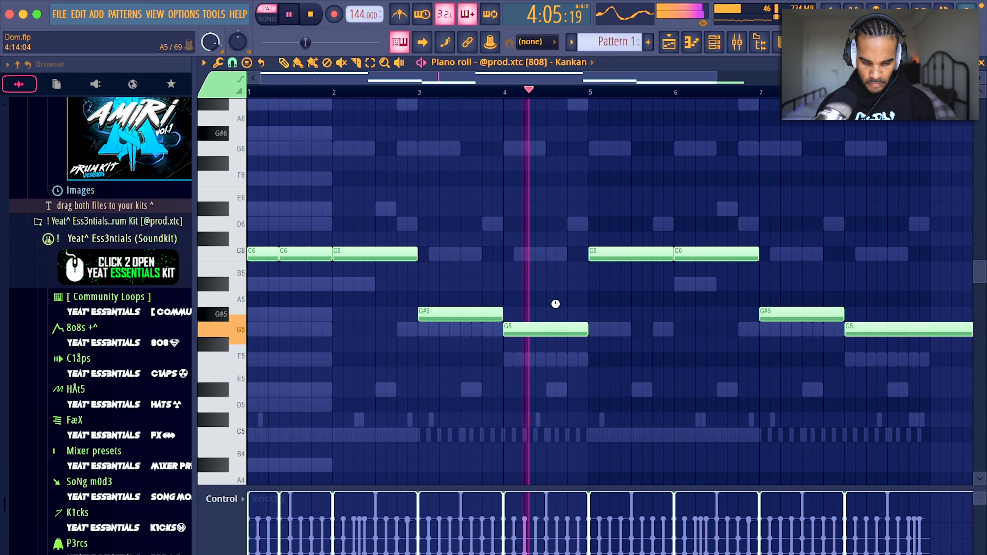
Split the G5 bass note at step 11 of bar 4 and delete the bass notes in bars 5 to 8
click(558, 314)
drag(555, 339, 554, 343)
drag(631, 233, 929, 344)
key(Delete)
Split the C6 bass note at steps 5 and 11 of bar 2 and the G#5 note at step 7 of bar 3
drag(348, 255, 383, 258)
click(395, 236)
key(super+l)
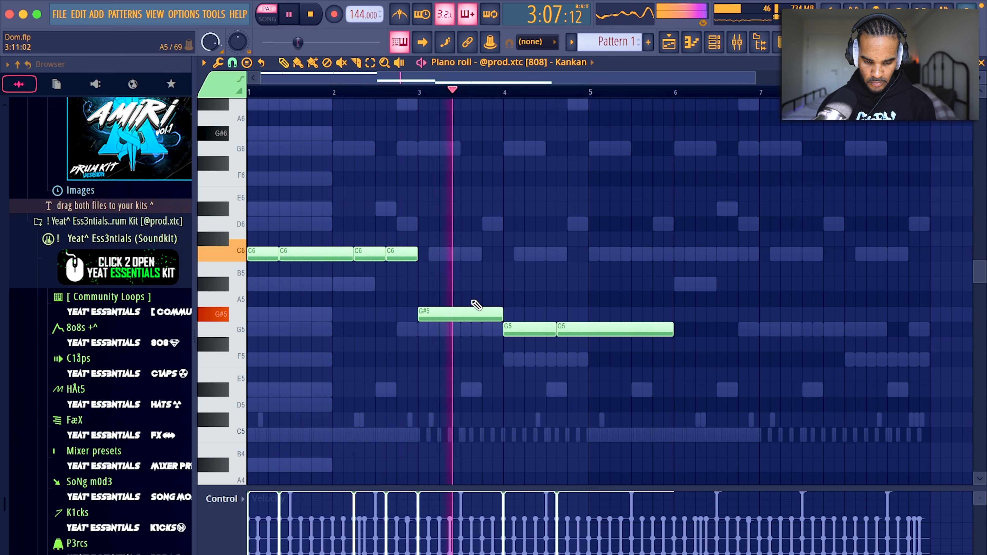
click(455, 314)
key(space)
key(space)
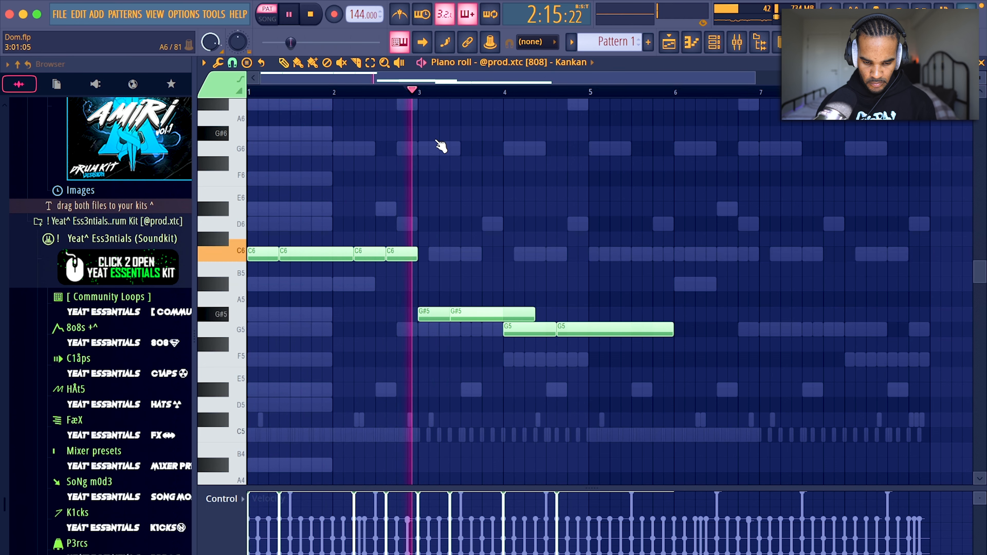
Delay the start of the first G5 bass note to step 5 of bar 4
key(super+l)
mouse_move(519, 327)
mouse_down()
mouse_move(545, 327)
mouse_move(534, 331)
mouse_up()
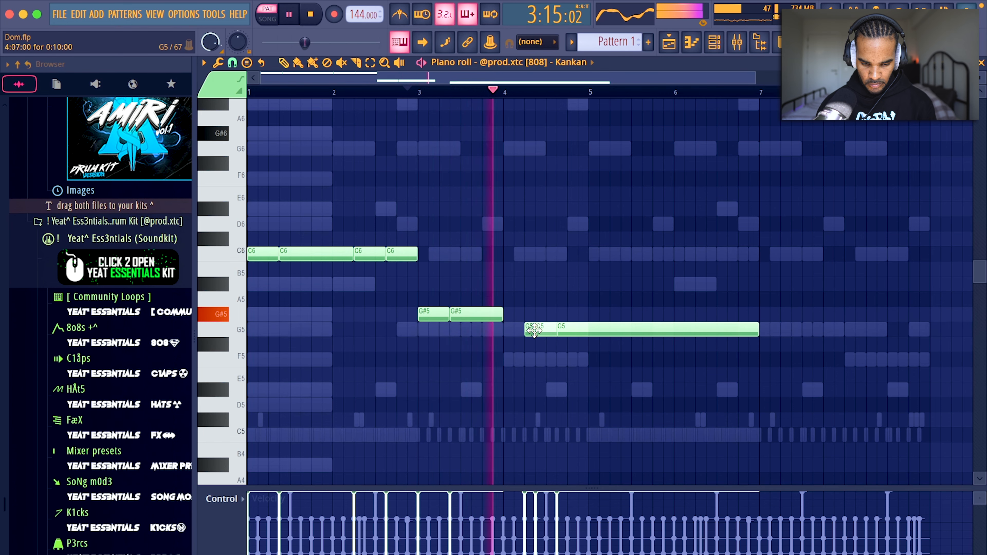
key(super+l)
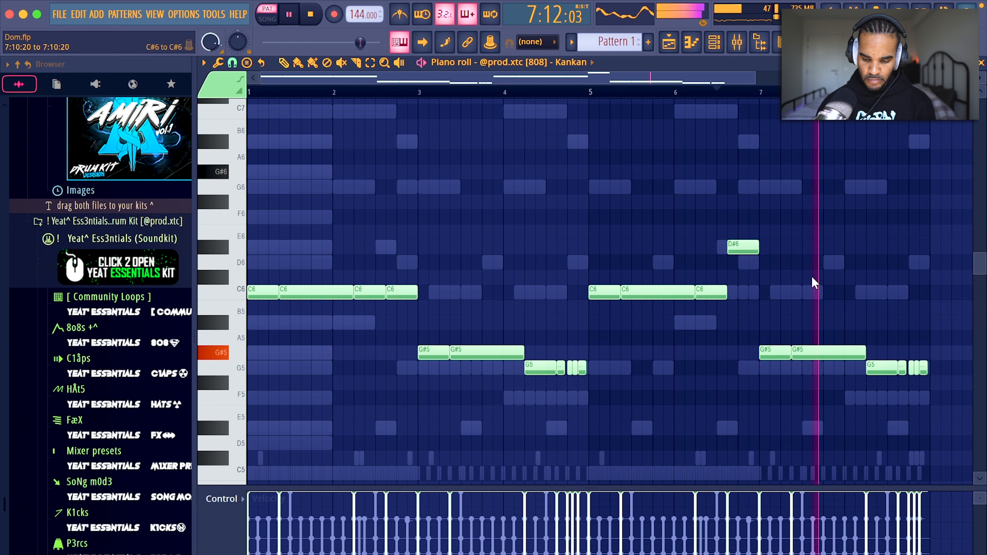
Try a transpose of -1 semitone in the Master track's Soundshifter and return to the piano roll
click(737, 42)
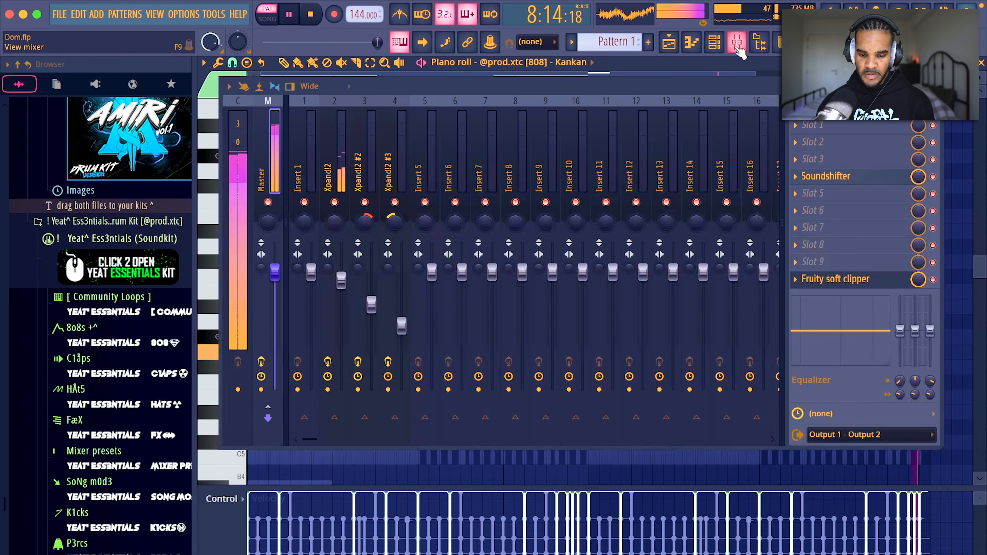
click(887, 178)
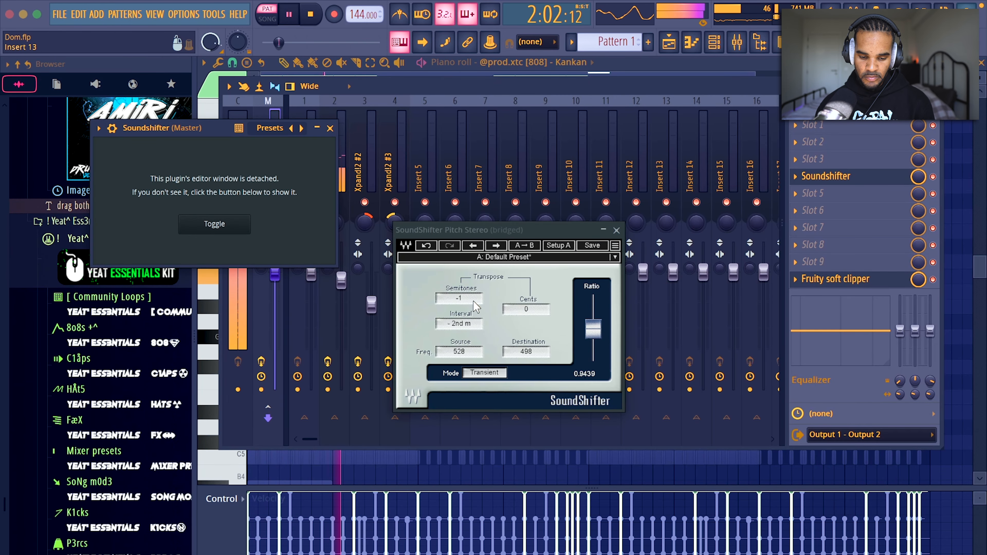
click(330, 128)
click(936, 87)
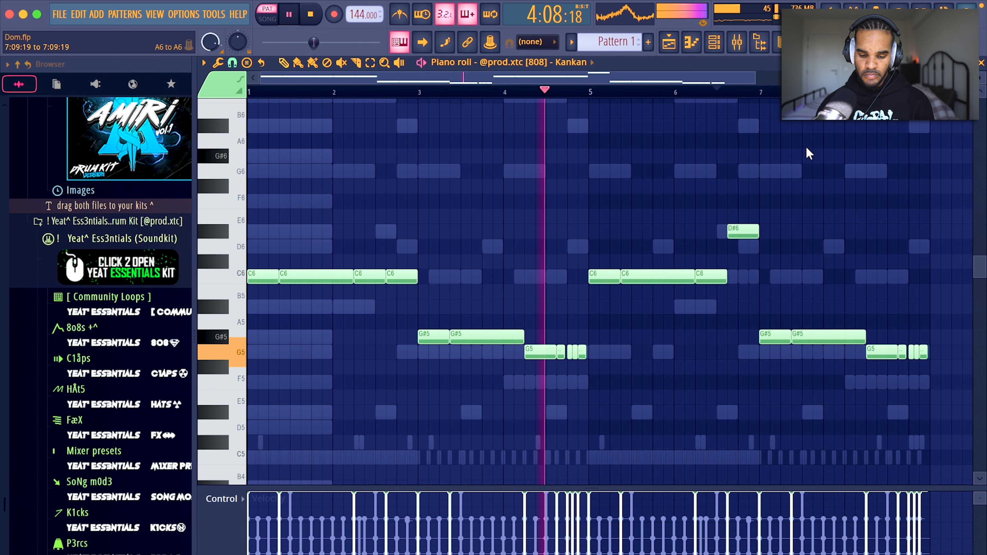
Set the Master track's Soundshifter transpose to -2 semitones and close the mixer
scroll(809, 152, up, 1)
click(737, 42)
click(855, 176)
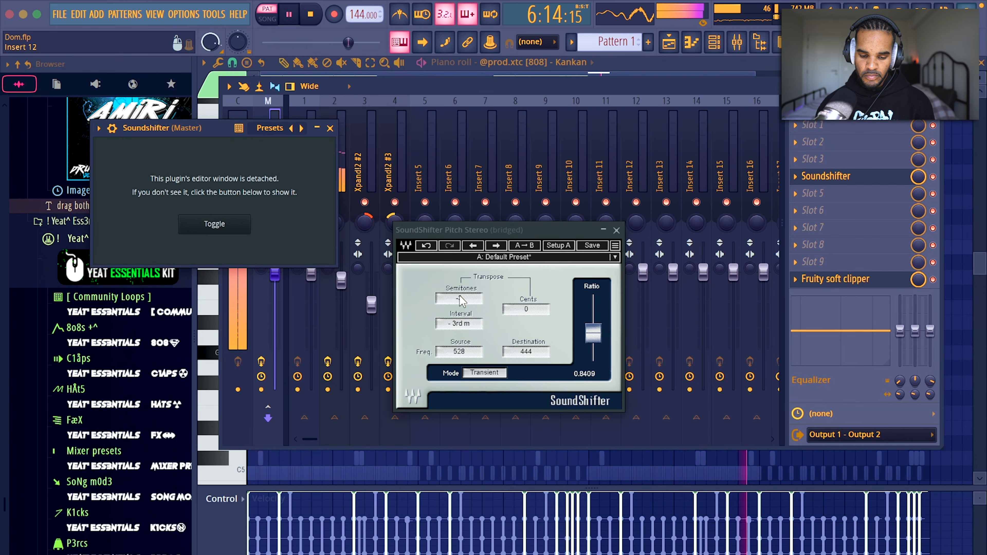
click(464, 300)
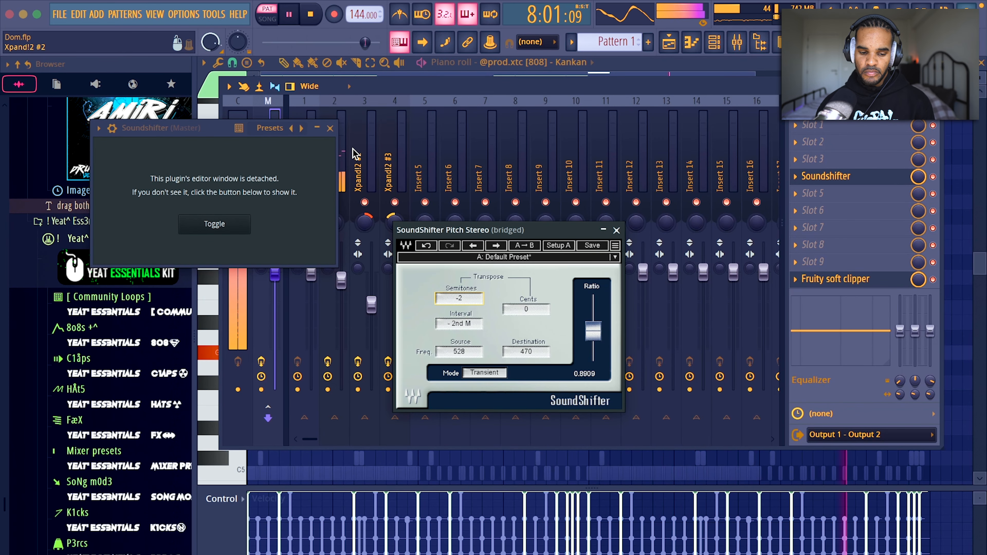
click(329, 128)
click(937, 76)
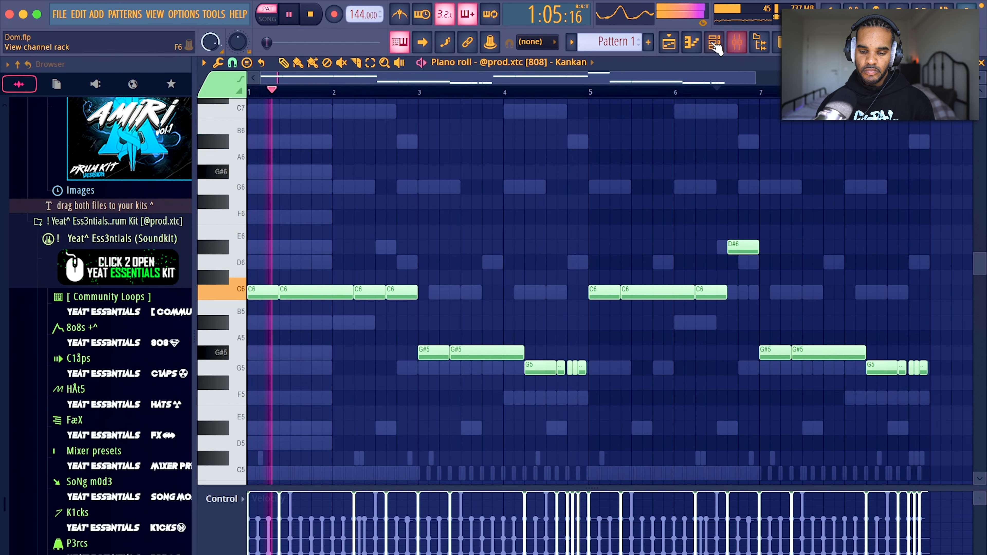
click(714, 42)
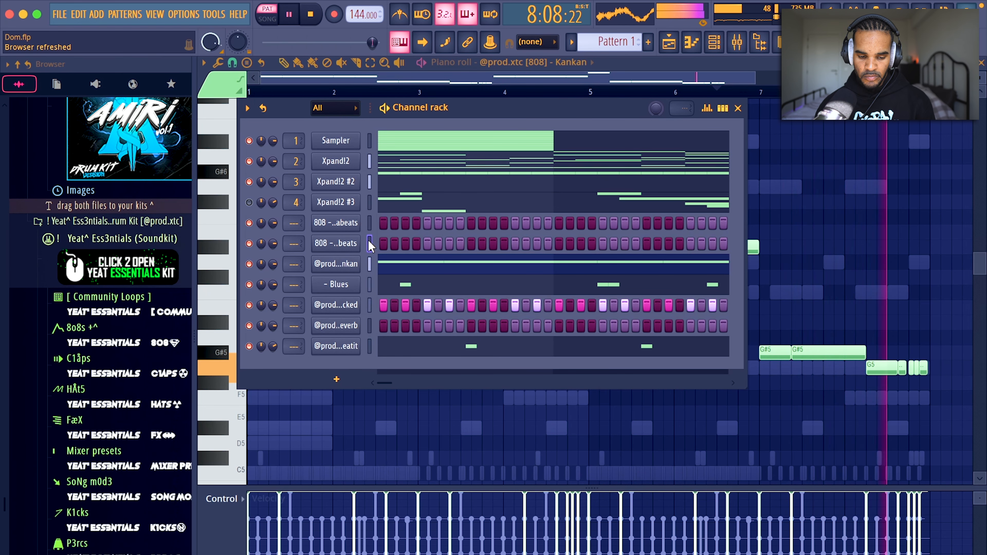
key(super+v)
click(250, 264)
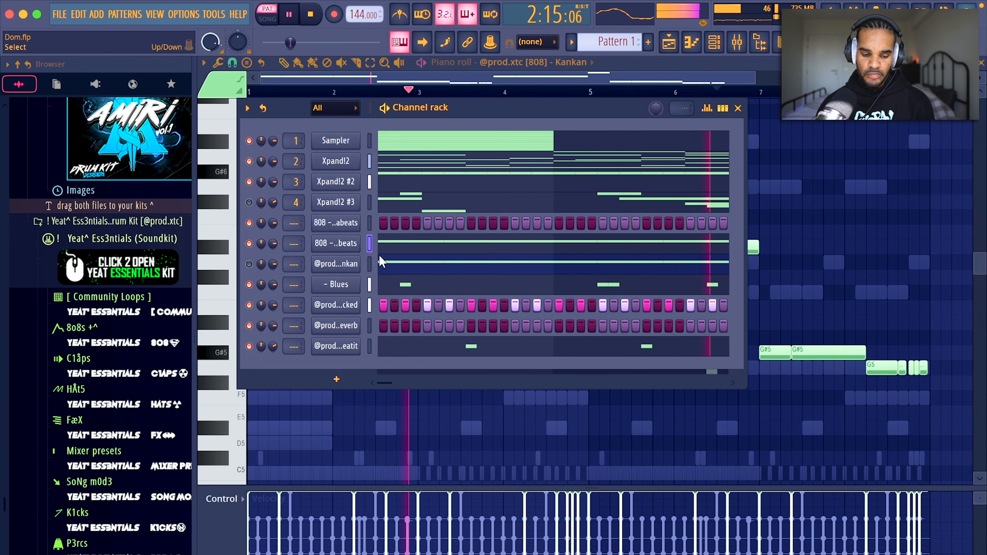
Boost the gain of the GoodMood 808 sample in its precomputed effects and close its settings
click(334, 251)
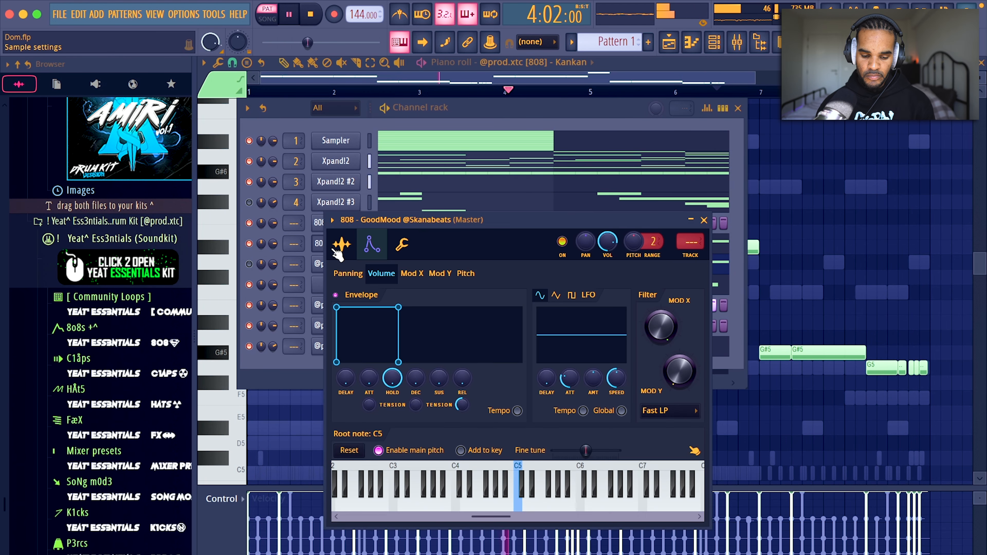
click(342, 245)
click(549, 330)
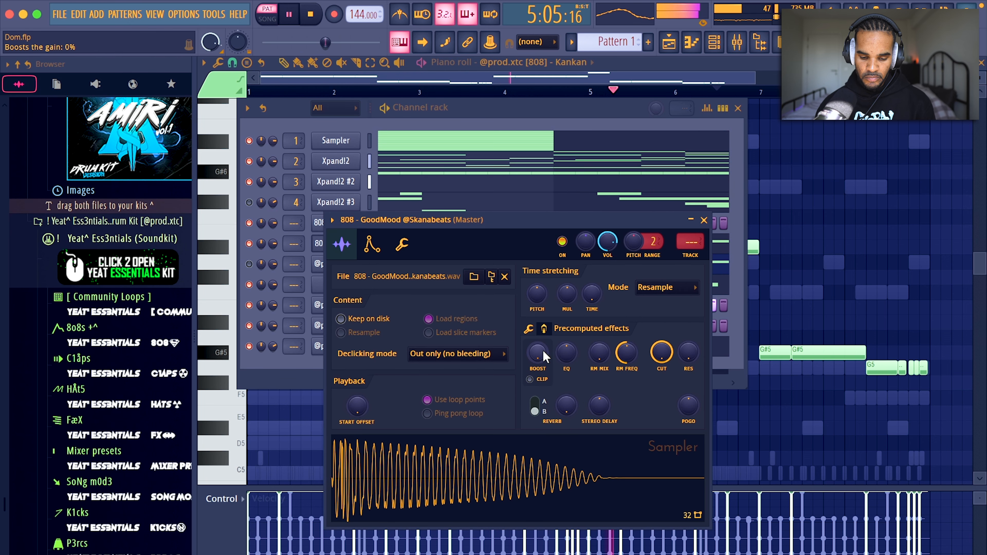
click(530, 329)
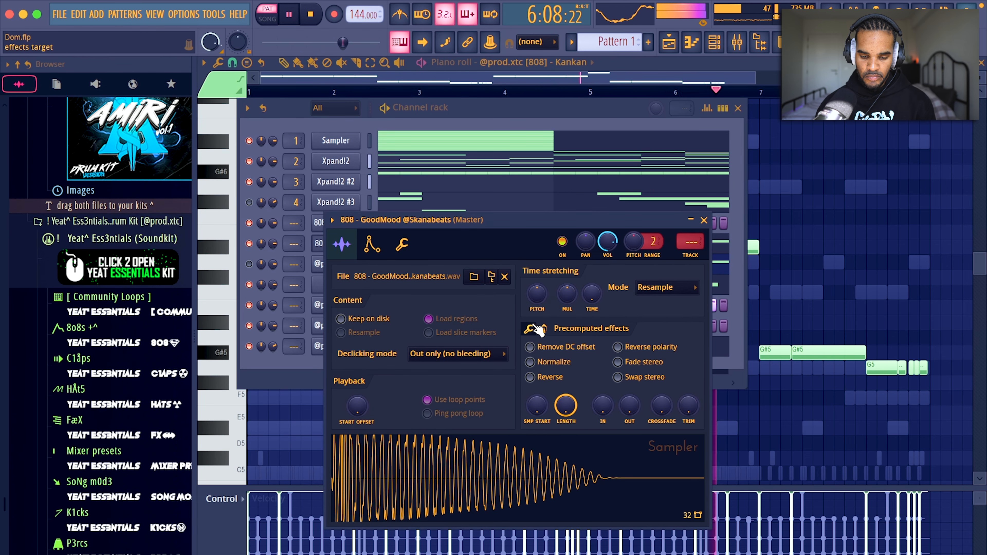
click(704, 221)
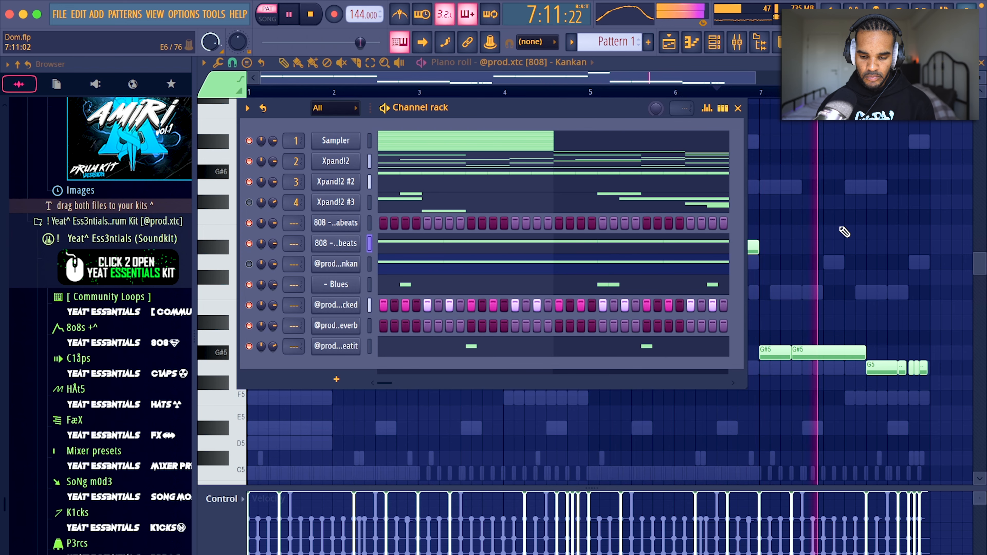
Add an E5 note at step 14 of bar 4 in the GoodMood 808 bassline and play the passage back
click(882, 229)
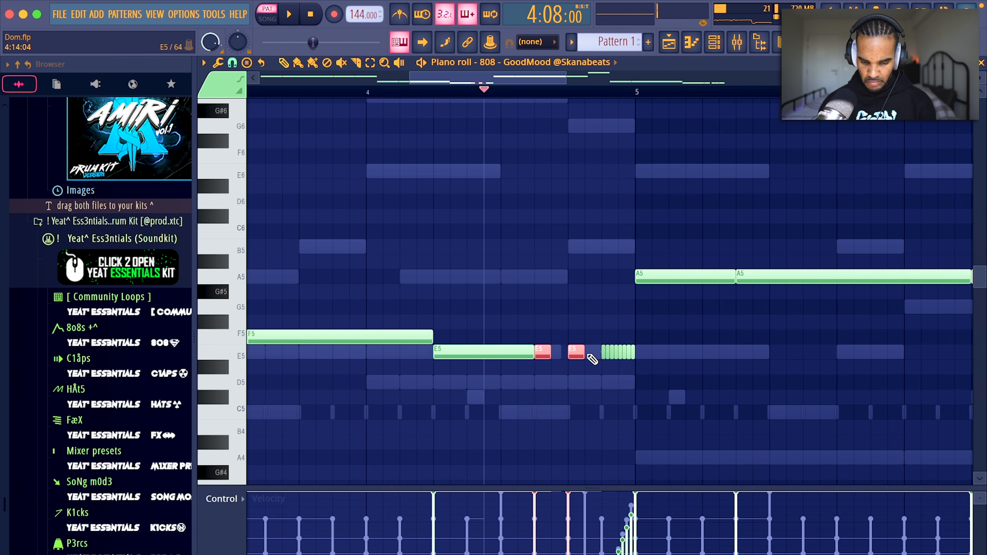
click(588, 354)
key(space)
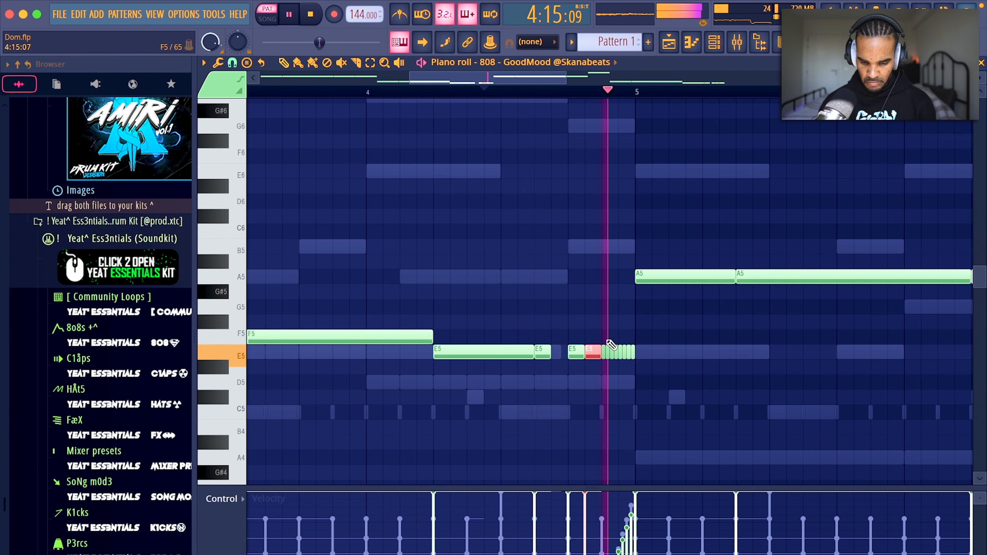
scroll(579, 338, down, 4)
scroll(563, 364, up, 4)
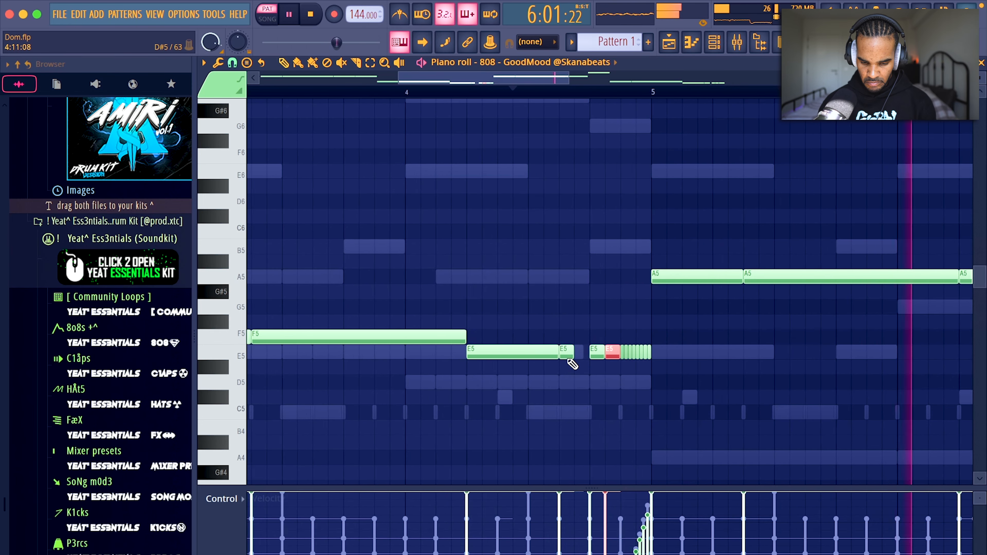
key(space)
key(space)
key(space)
key(space)
Lengthen the E5 note at step 11 of bar 4 to two steps, reaching the note at step 13, and audition it
click(582, 352)
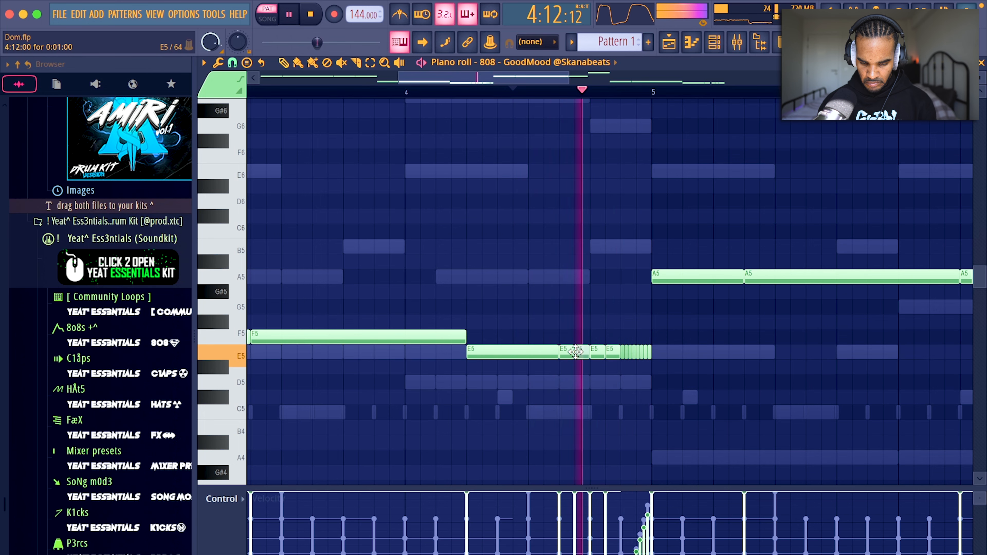
key(Delete)
key(space)
key(space)
drag(572, 351, 589, 348)
key(space)
key(space)
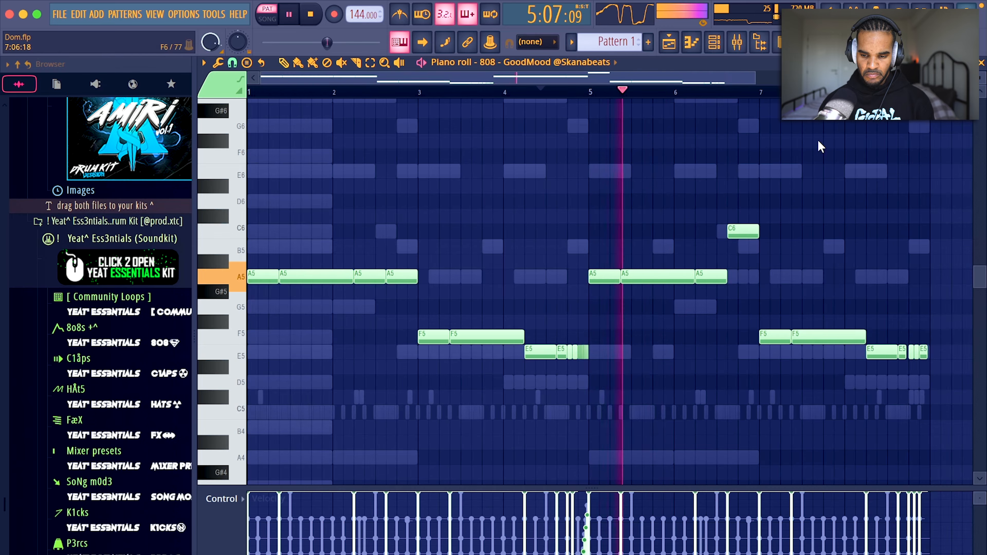
Set the Master track's Soundshifter transpose to 1 semitone and close the mixer
click(740, 230)
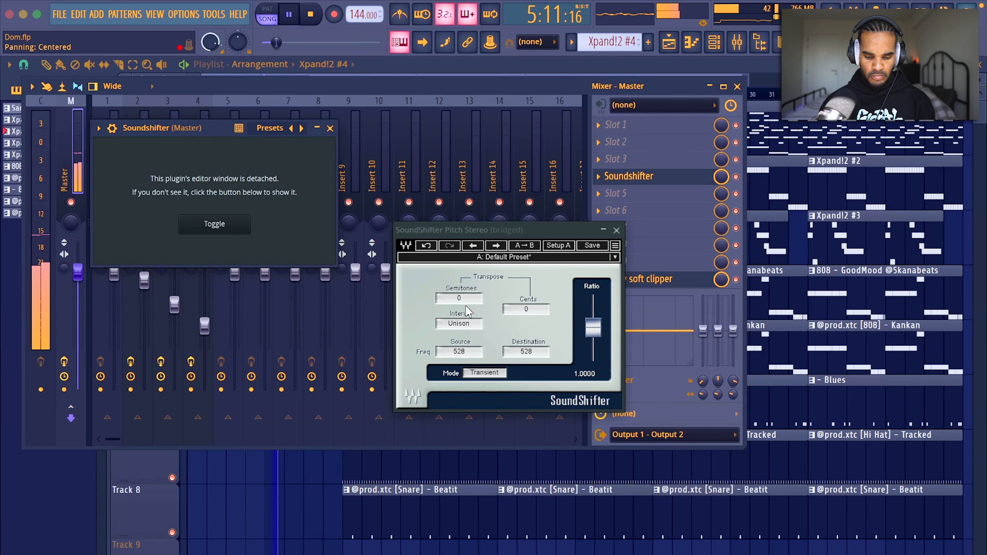
drag(466, 303, 466, 298)
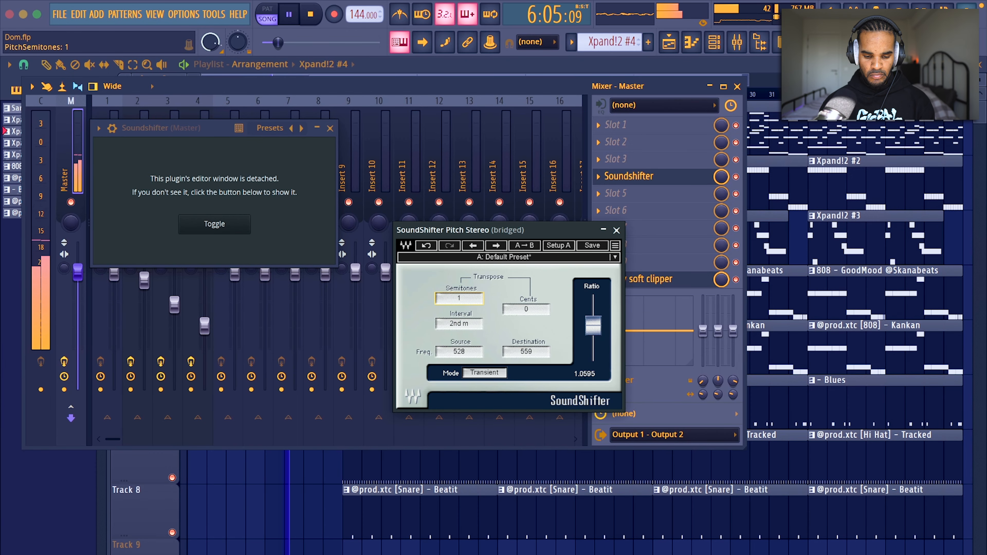
click(329, 128)
key(F9)
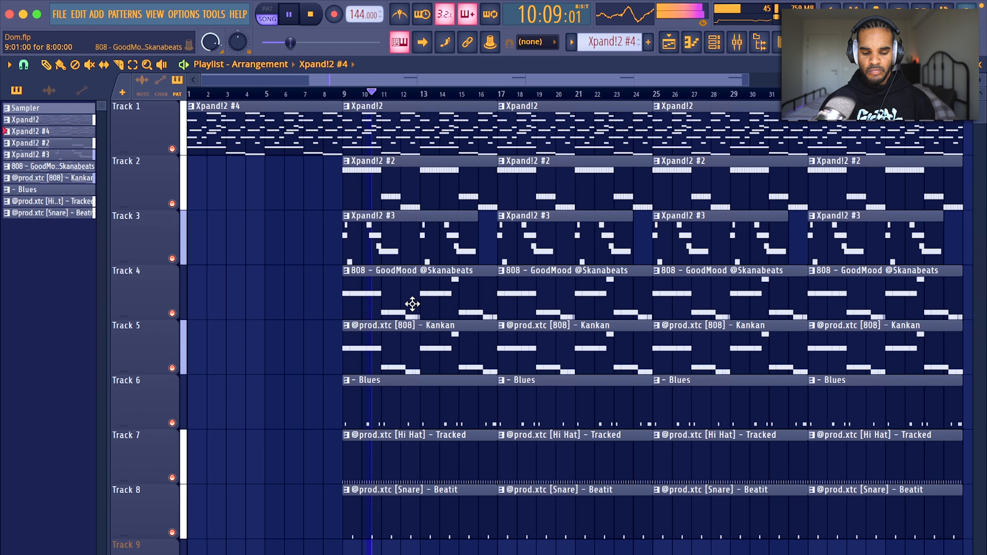
Delete the GoodMood 808 and Xpand!2 #3 clips that start at bar 9 in the playlist and stop playback
right_click(424, 298)
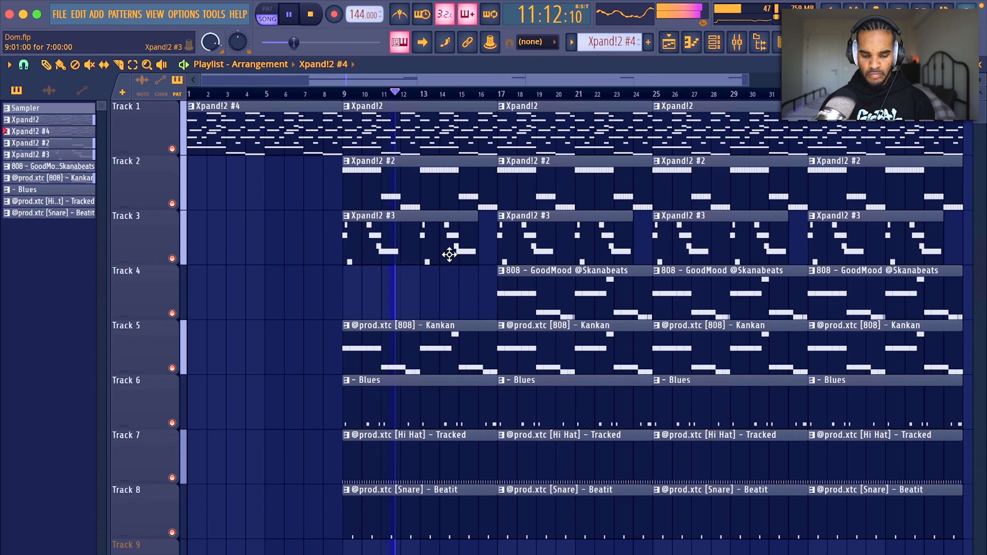
right_click(447, 249)
key(space)
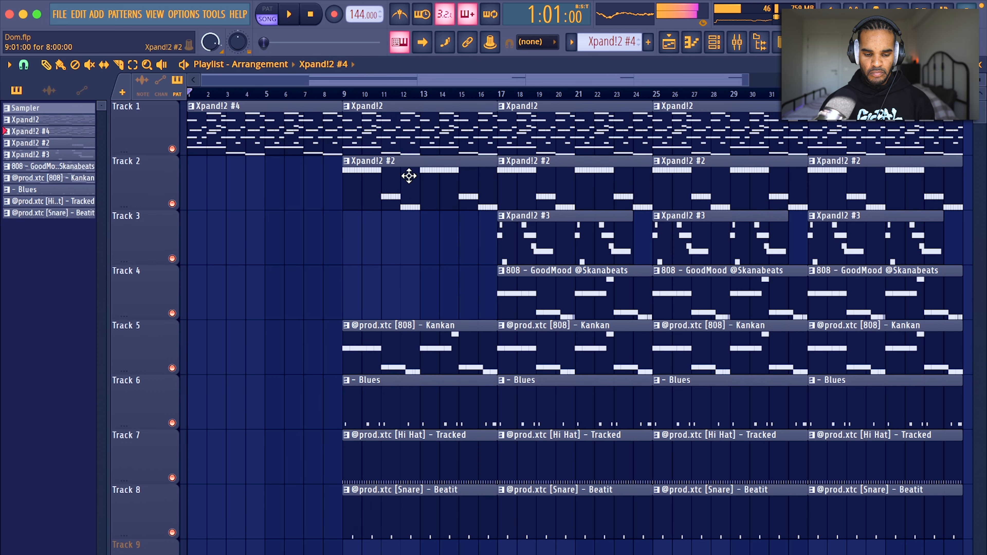
Render the Xpand!2 #2 pattern as an audio clip
click(372, 180)
right_click(71, 145)
click(116, 384)
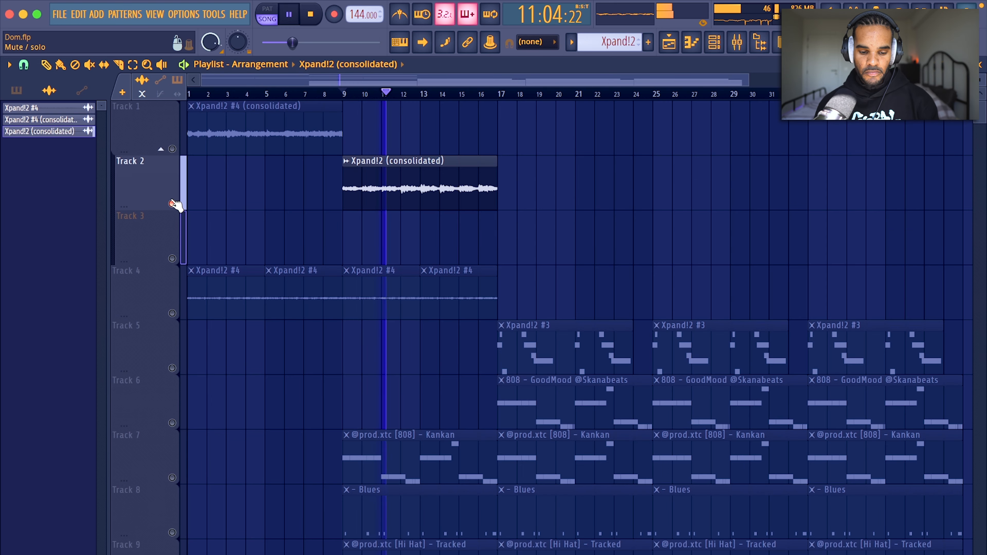
Unmute Track 1 alongside the soloed Track 2 and play the consolidated melodies from bar 1
scroll(326, 245, down, 1)
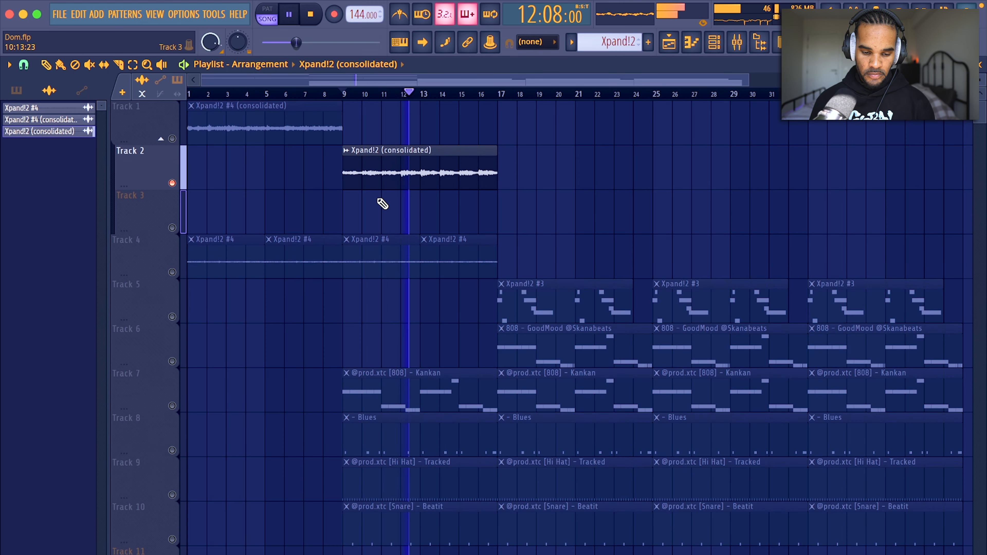
key(space)
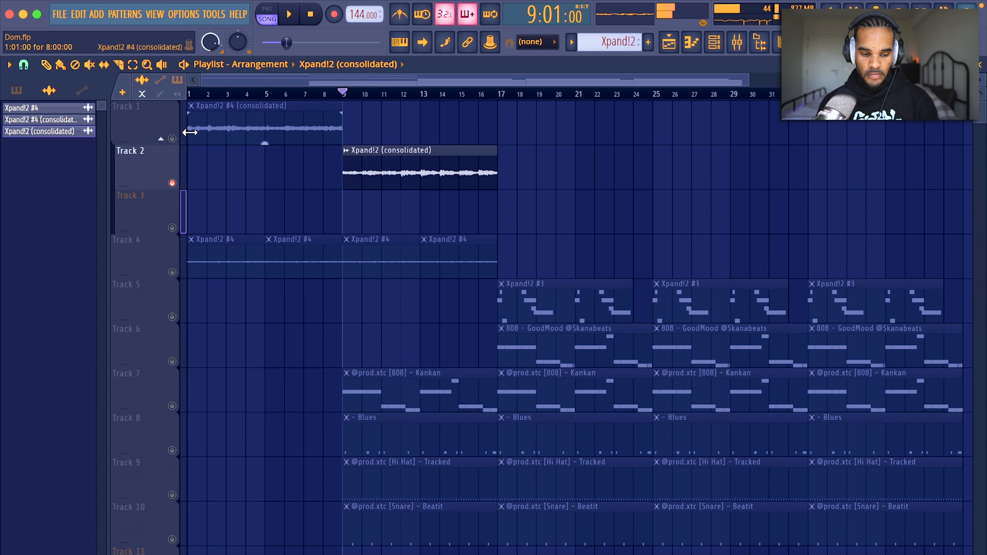
click(172, 138)
key(space)
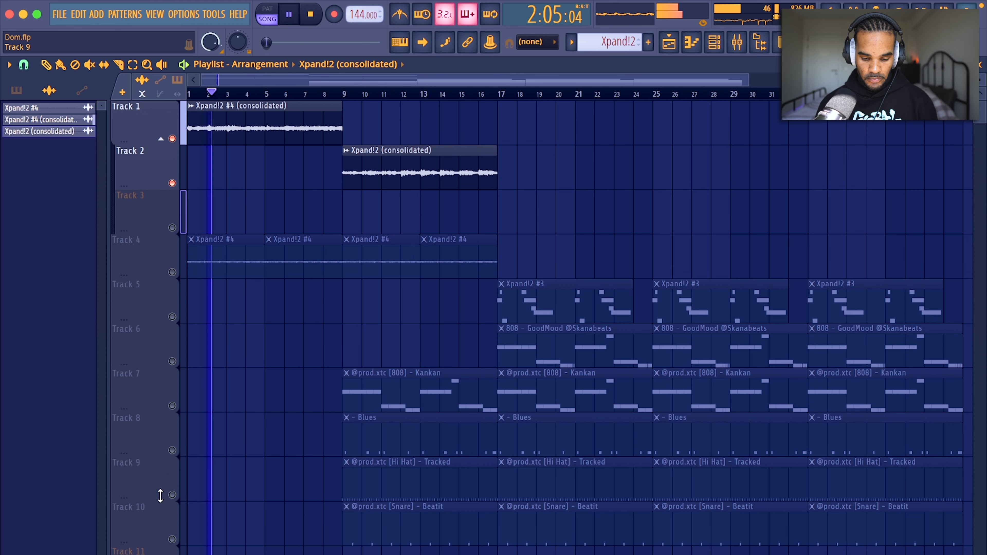
Move all clips on Tracks 4 to 10 up by one track and unmute the remaining tracks
drag(166, 261, 171, 505)
key(shift+Up)
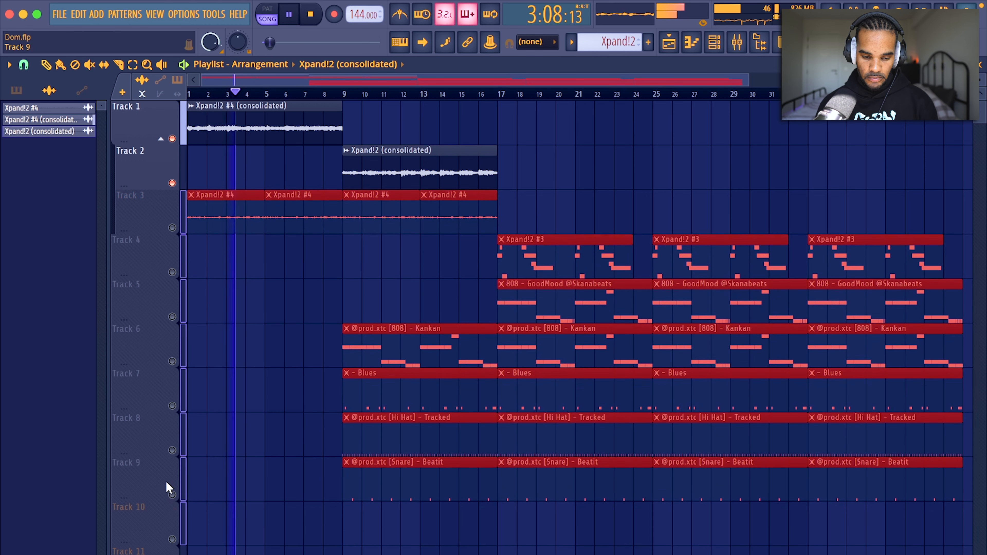
super+click(302, 339)
click(172, 228)
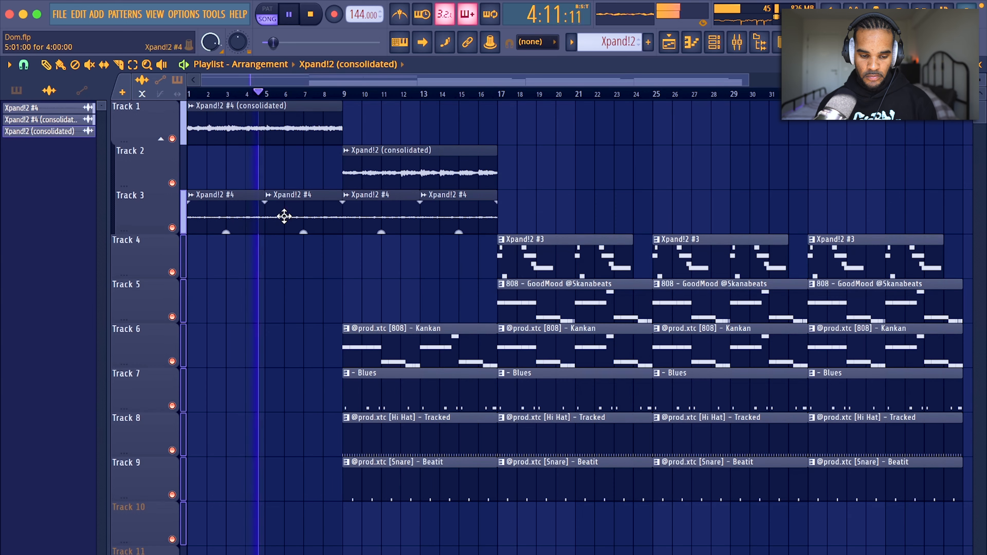
Set the channel volume of the Xpand!2 #4 audio clip on Track 3 to about 58%
double_click(300, 218)
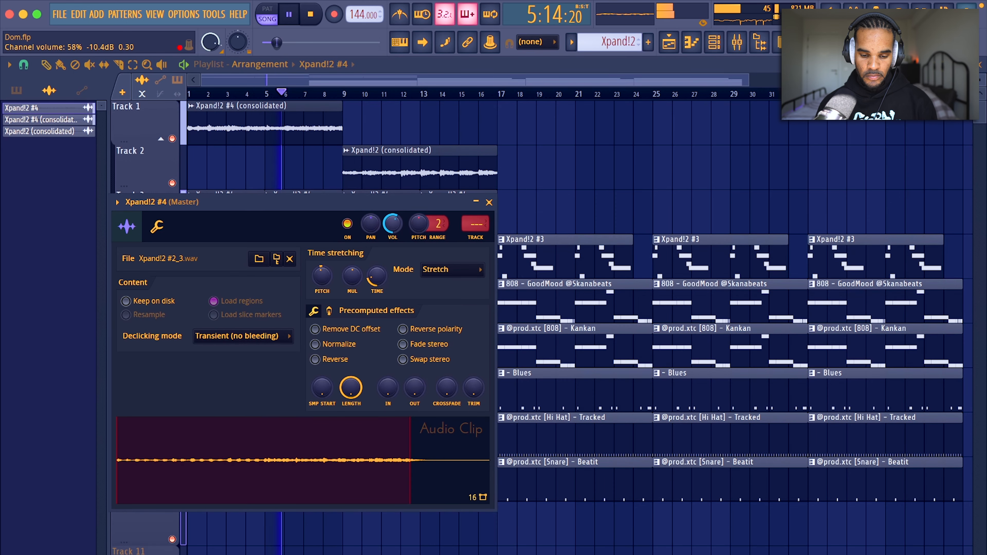
click(489, 202)
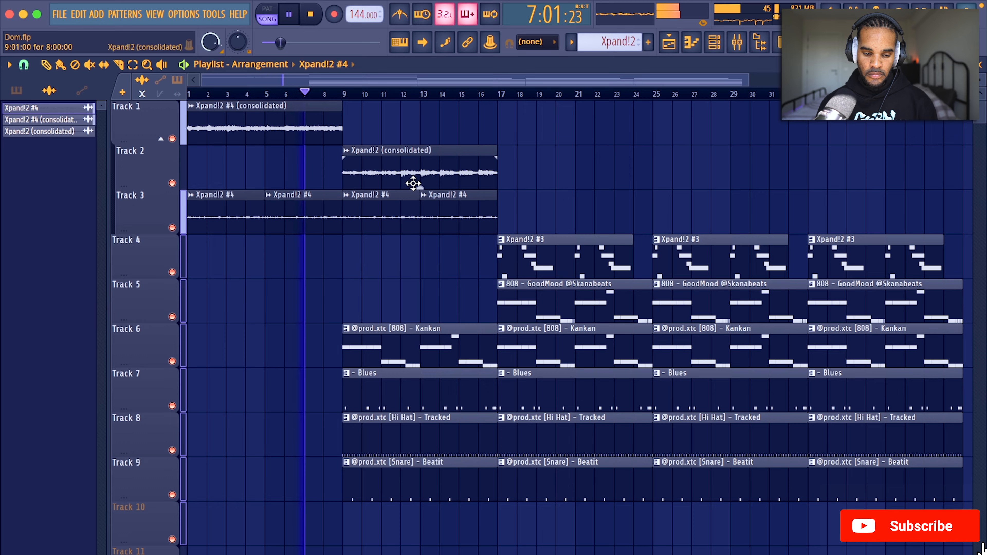
Delete the Xpand!2 #4 audio clips in bars 1 to 8 on Track 3
scroll(369, 174, down, 2)
drag(309, 191, 191, 202)
key(Delete)
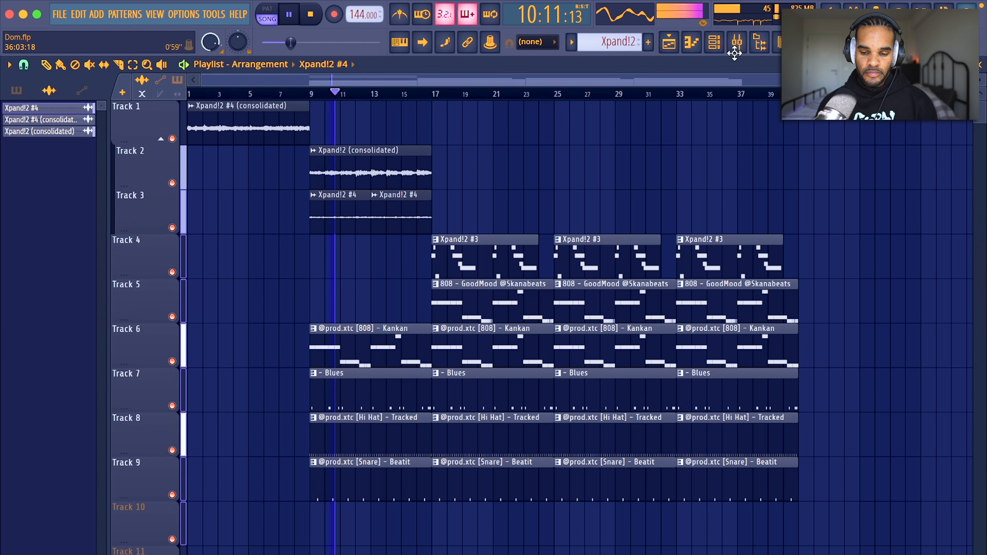
Transpose the whole beat by 2 semitones in the master channel's Soundshifter
click(737, 42)
click(684, 182)
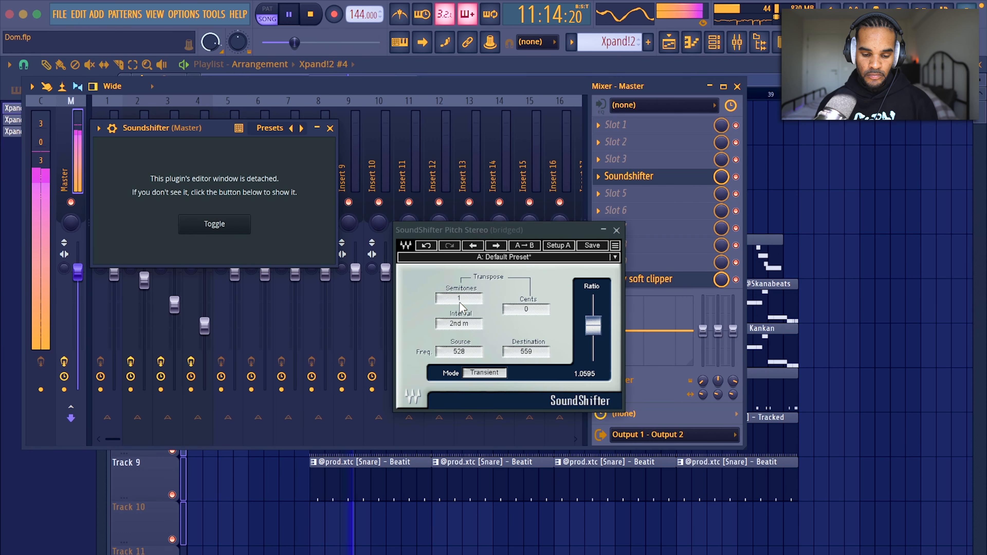
key(F9)
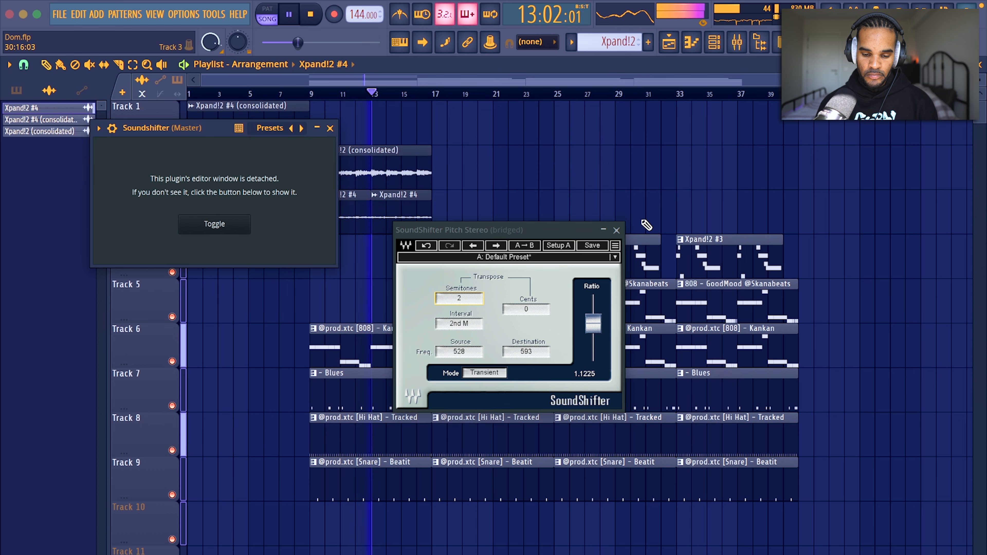
click(330, 128)
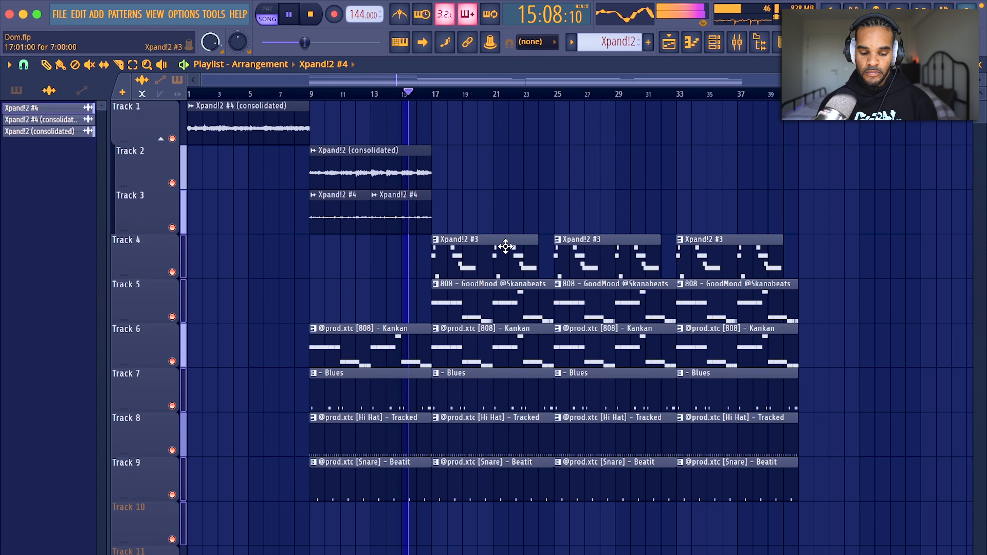
Place the Xpand!2 #4 (consolidated) clip on Track 1 at bars 17 and 25 and remove the Kankan 808 clips from those sections
click(334, 165)
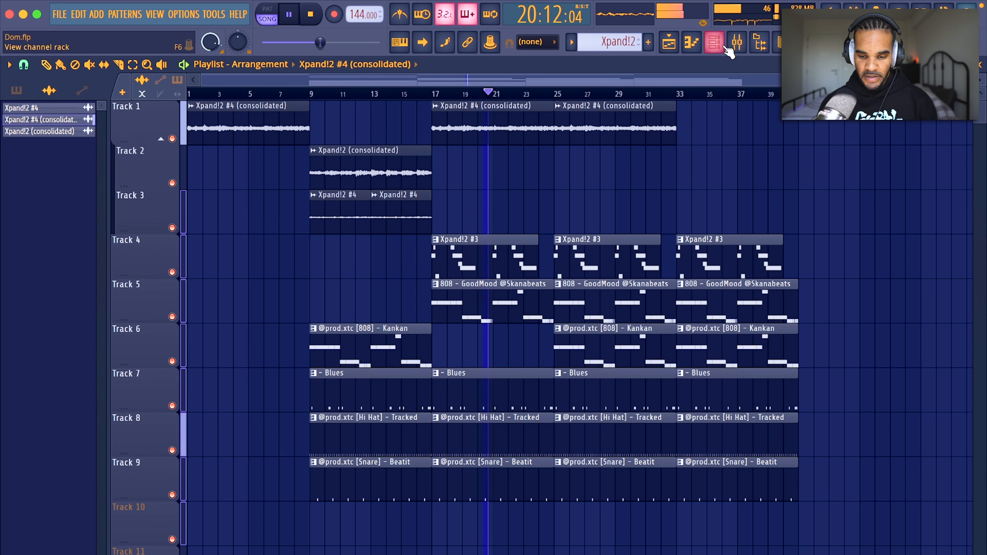
click(722, 44)
click(136, 107)
click(134, 154)
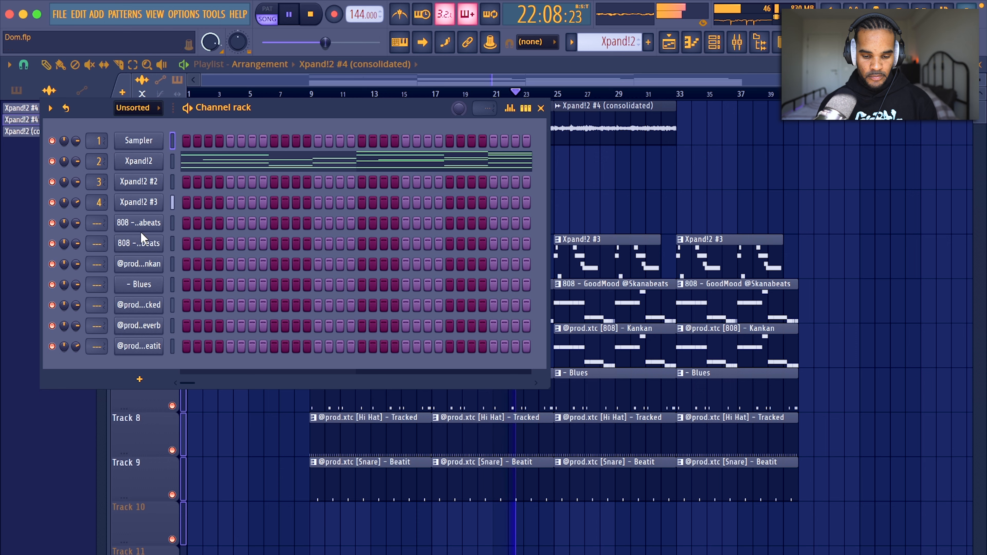
key(F6)
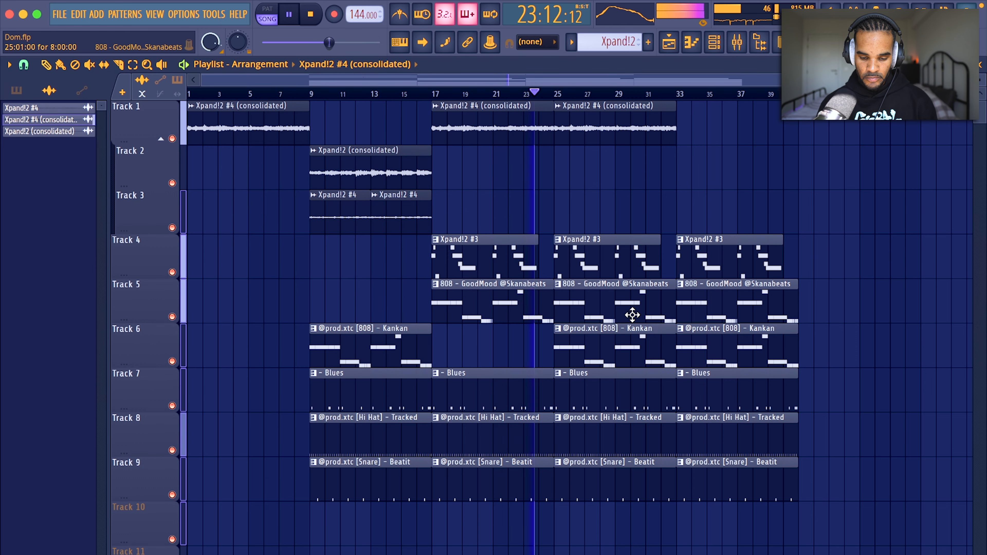
right_click(590, 346)
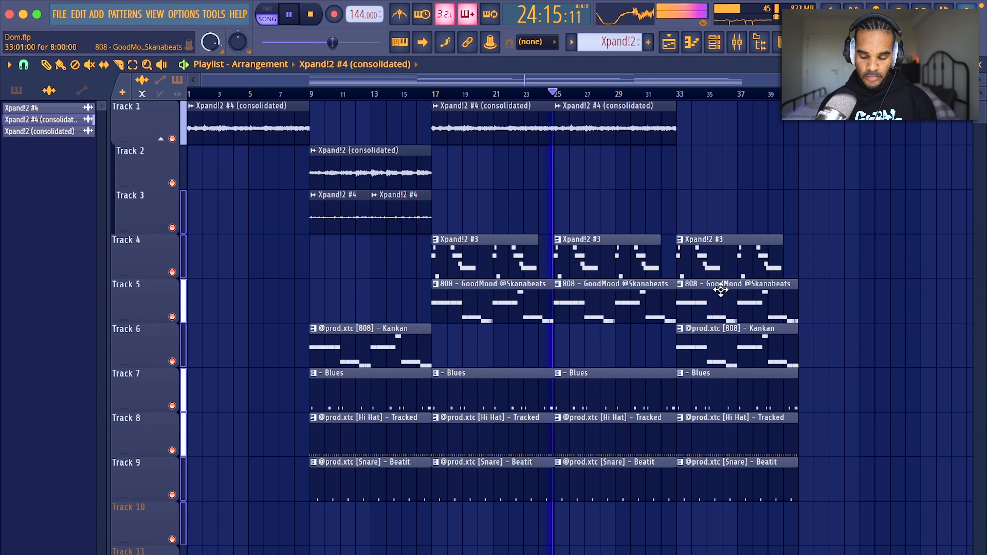
Add an Xpand!2 #4 audio clip on Track 3 at bar 25 and duplicate it to fill the section
scroll(467, 192, down, 2)
click(419, 186)
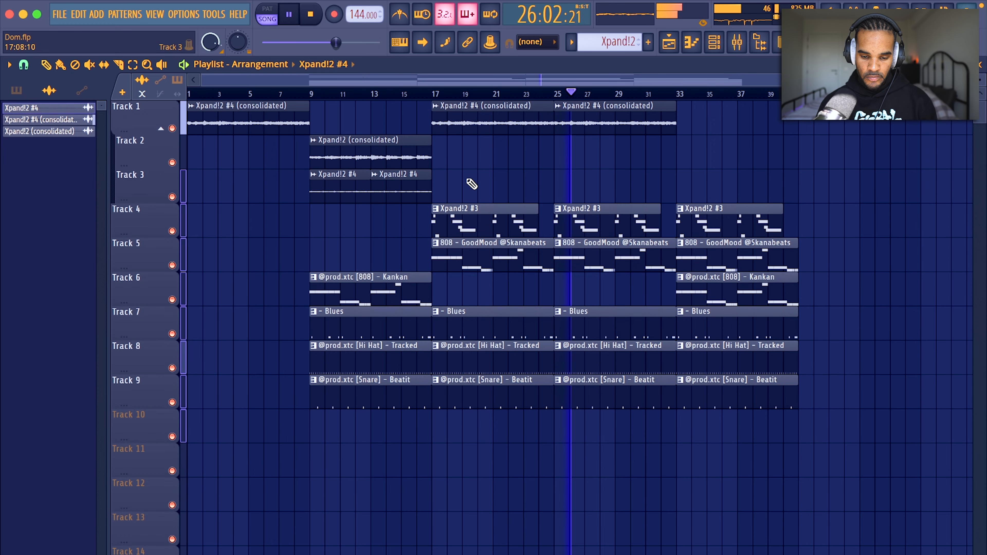
click(562, 179)
drag(601, 178, 587, 183)
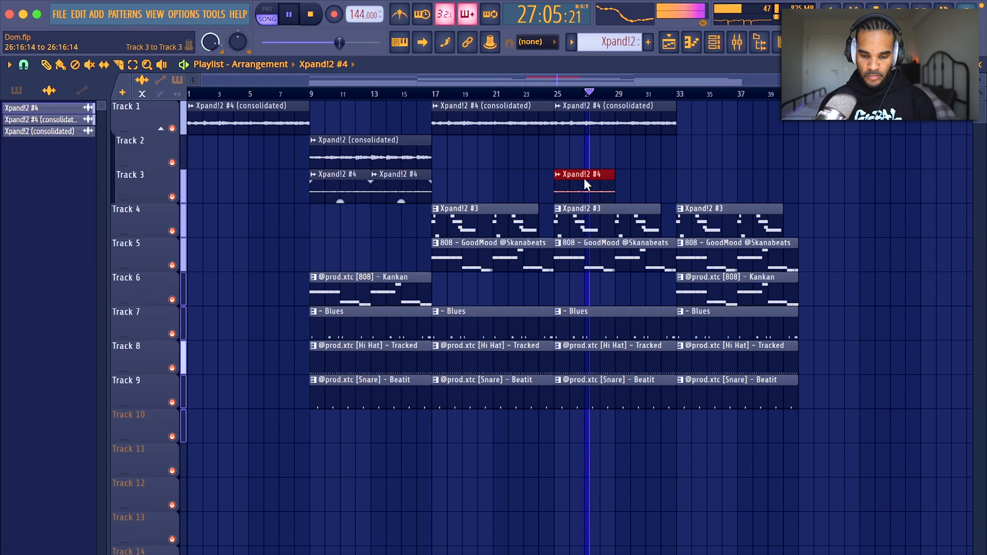
key(ctrl+b)
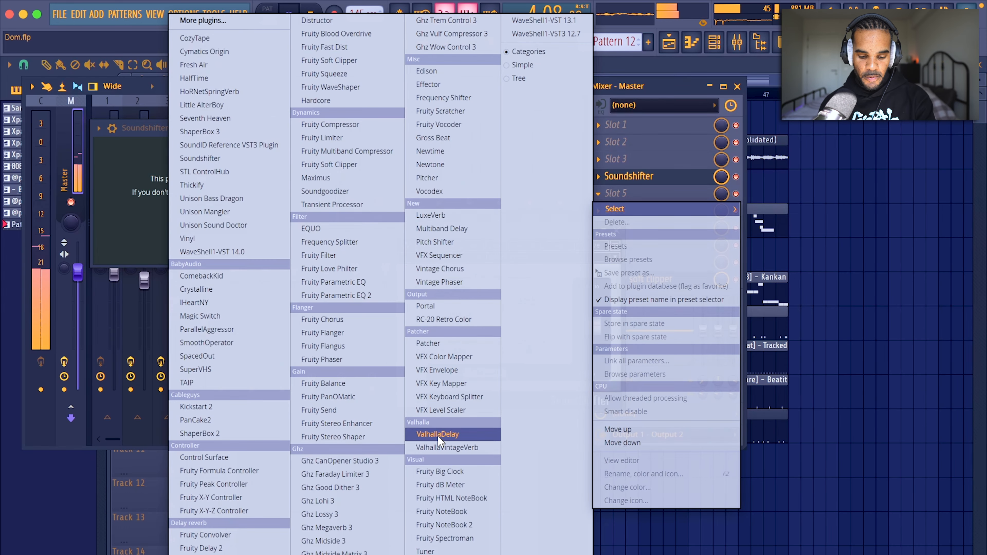
Load ValhallaVintageVerb in slot 5 of the master channel with a mix of 23.8% and a decay of 3.78 s
click(440, 447)
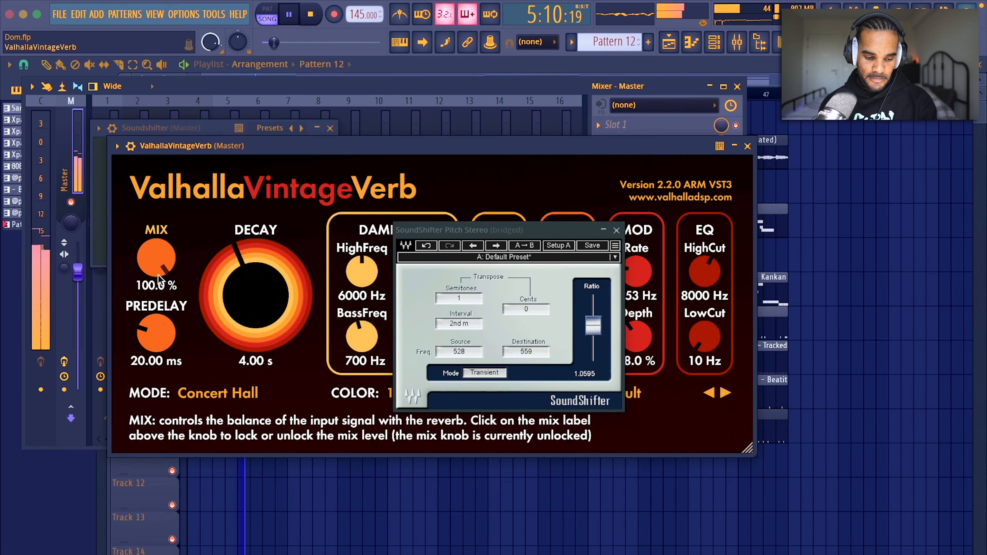
drag(158, 279, 163, 411)
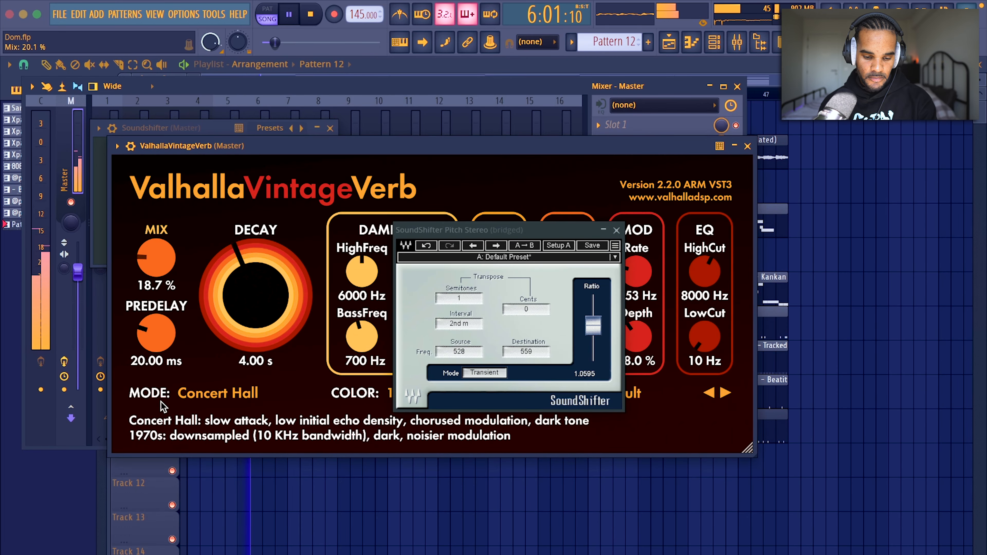
drag(245, 318, 245, 320)
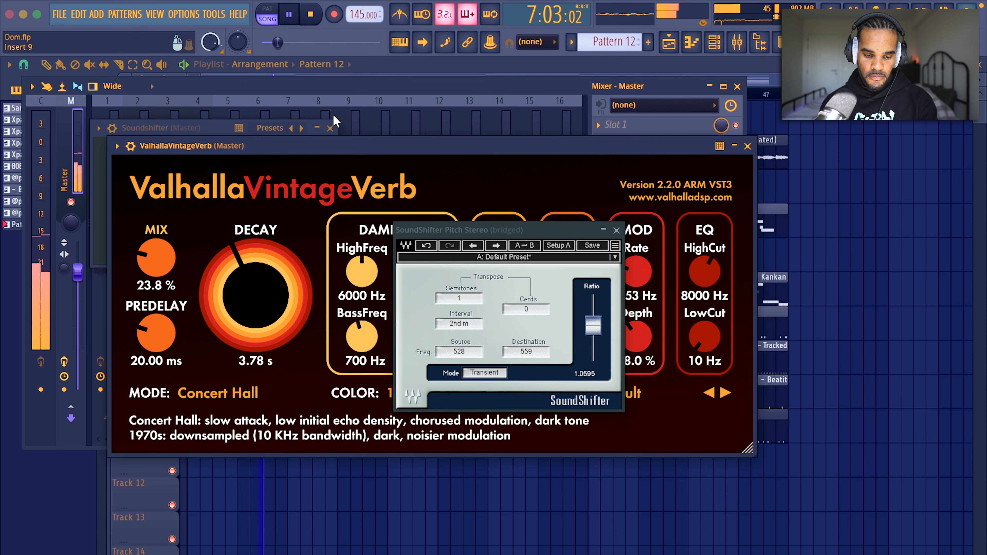
click(330, 128)
click(747, 146)
Load Multiband Delay in slot 6 of the master channel and choose its Coarse LPF (morph) preset
click(637, 211)
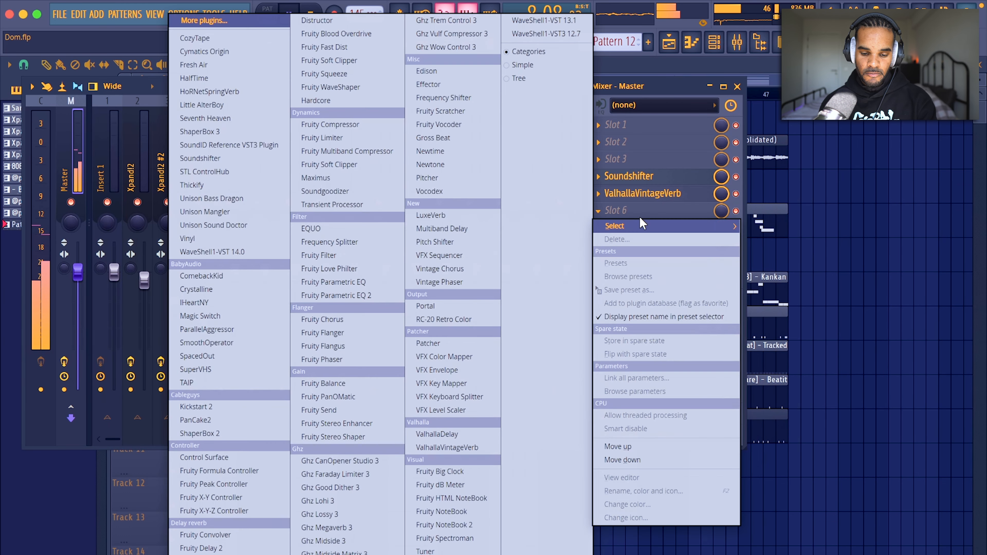
click(466, 229)
click(467, 220)
click(466, 220)
click(466, 219)
click(467, 219)
click(466, 219)
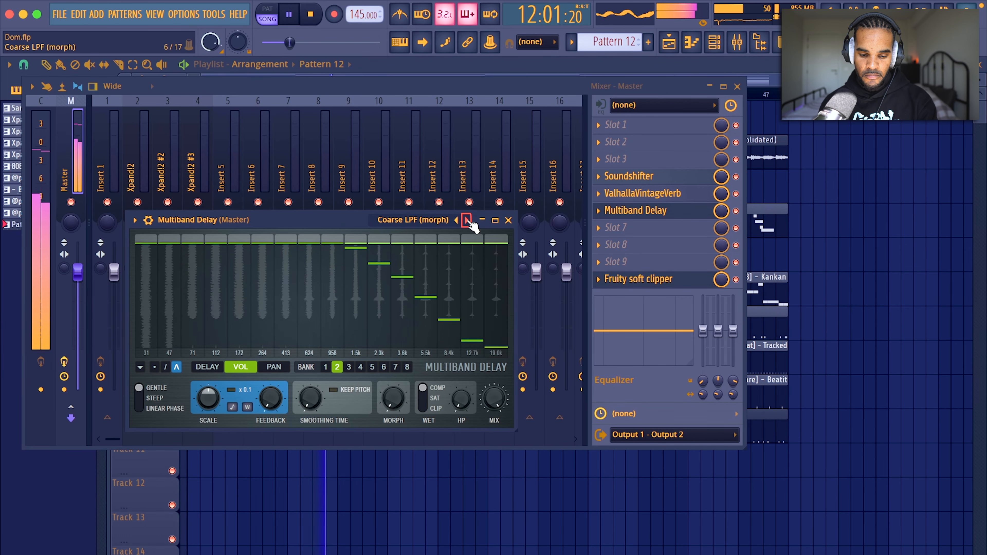
click(508, 219)
Reduce the master ValhallaVintageVerb's decay to 0.22 s and its mix to 14.5%
click(659, 196)
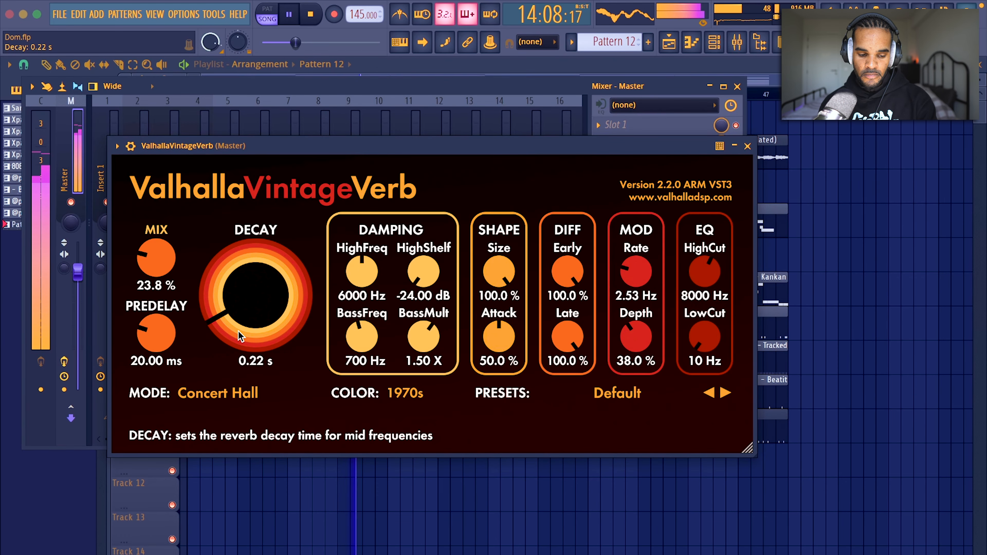
drag(162, 266, 164, 290)
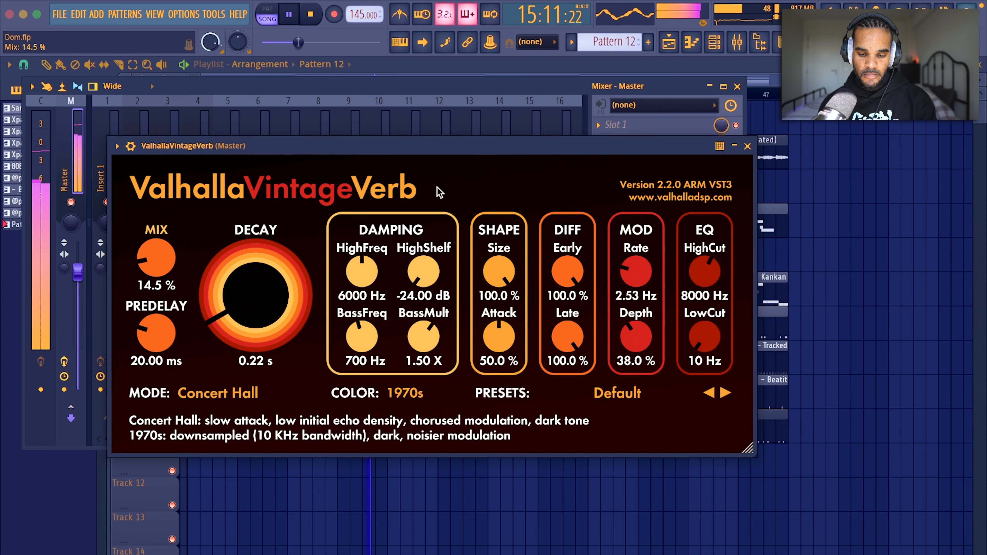
click(748, 147)
click(737, 87)
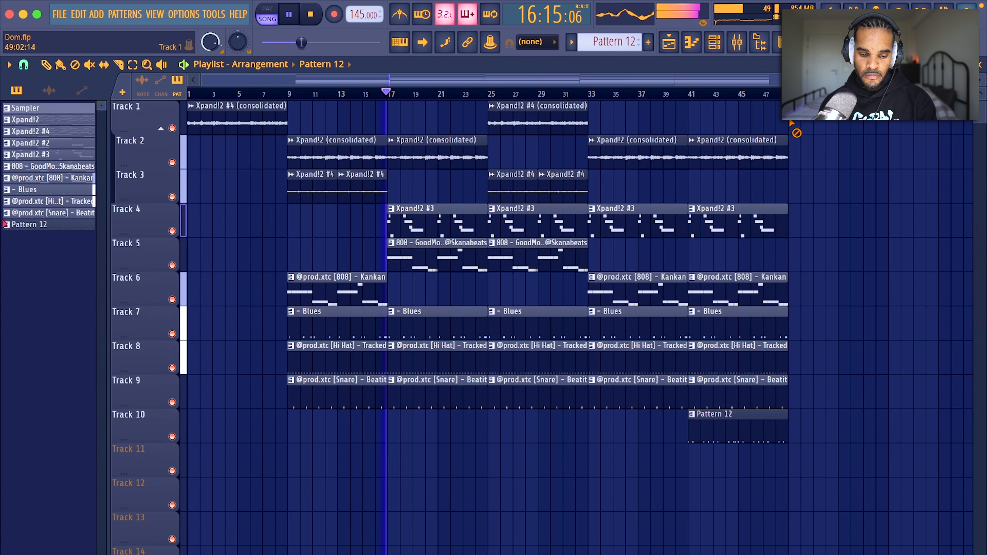
Lower the master ValhallaVintageVerb's mix to 4.5%
click(737, 42)
click(651, 202)
drag(152, 277, 169, 287)
scroll(171, 290, down, 1)
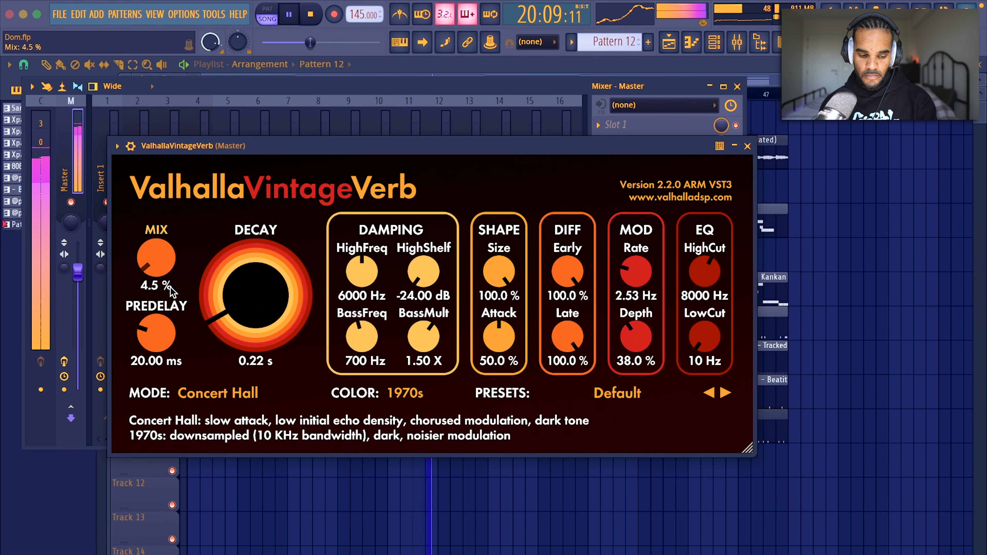
Audition the beat in the master Soundshifter at -3, -2 and 0 semitones and set the transposition to 1 semitone
scroll(171, 291, down, 20)
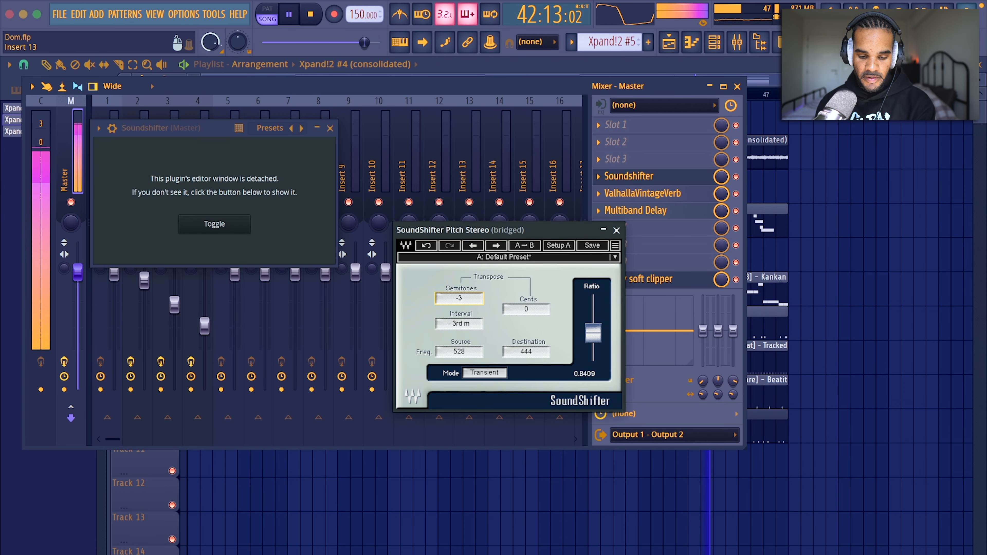
scroll(470, 306, up, 1)
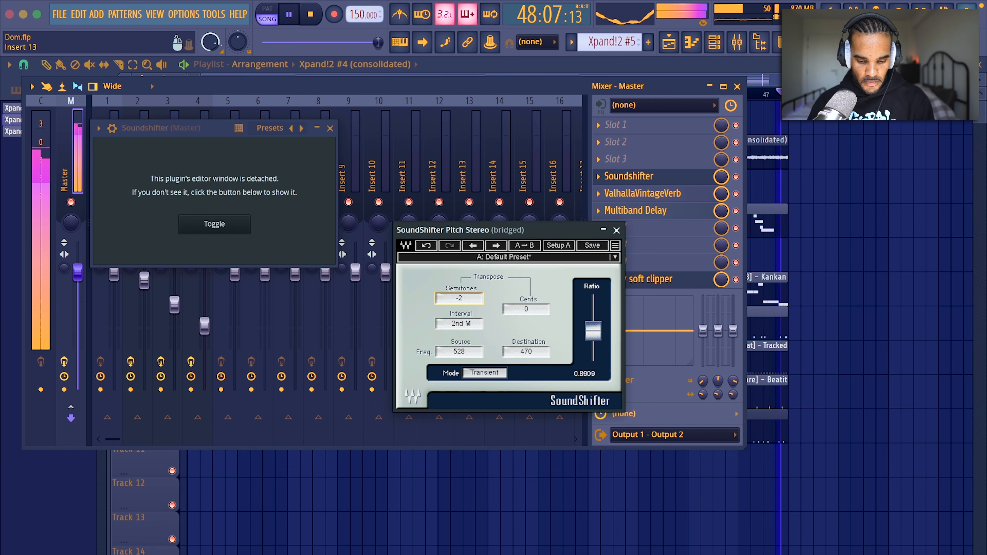
scroll(471, 306, up, 1)
scroll(471, 306, up, 1)
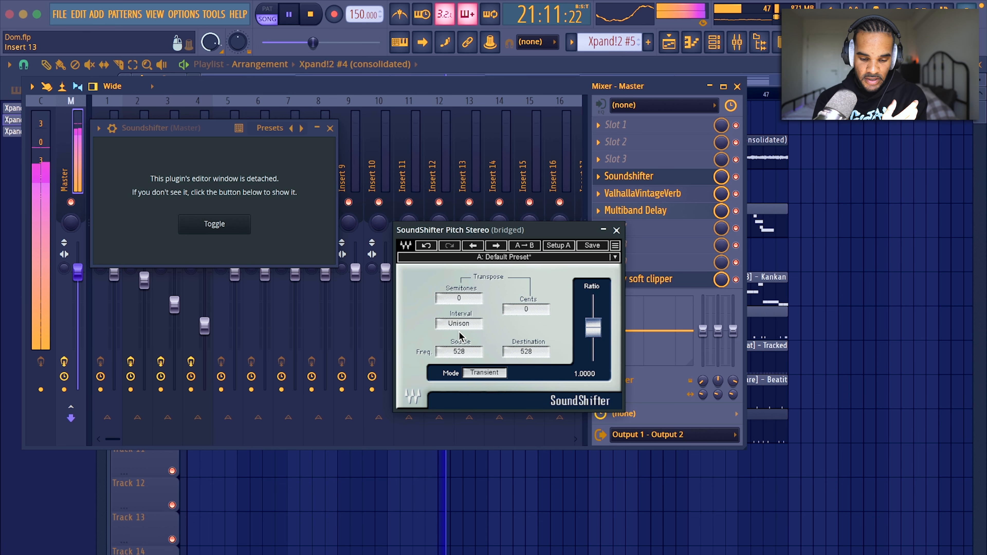
click(465, 298)
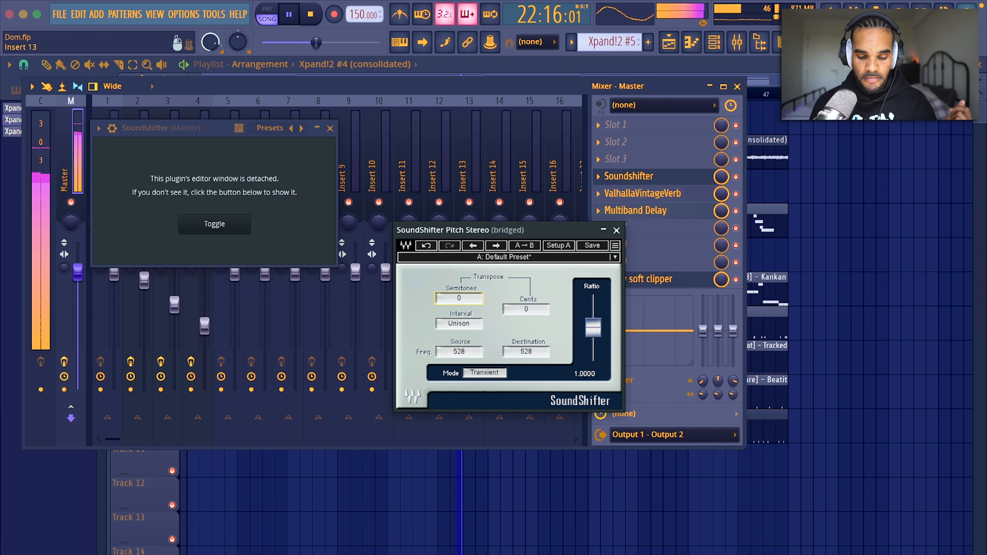
drag(465, 298, 466, 294)
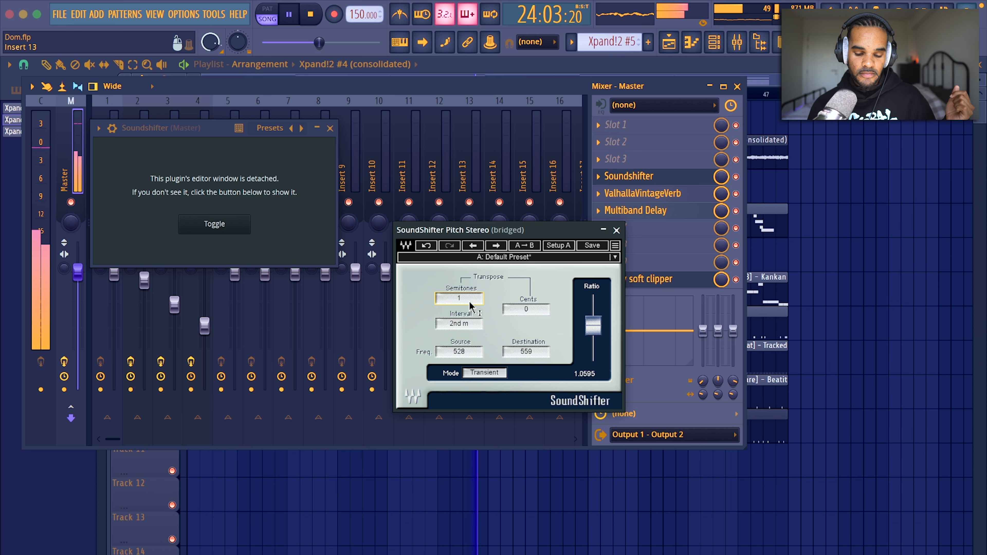